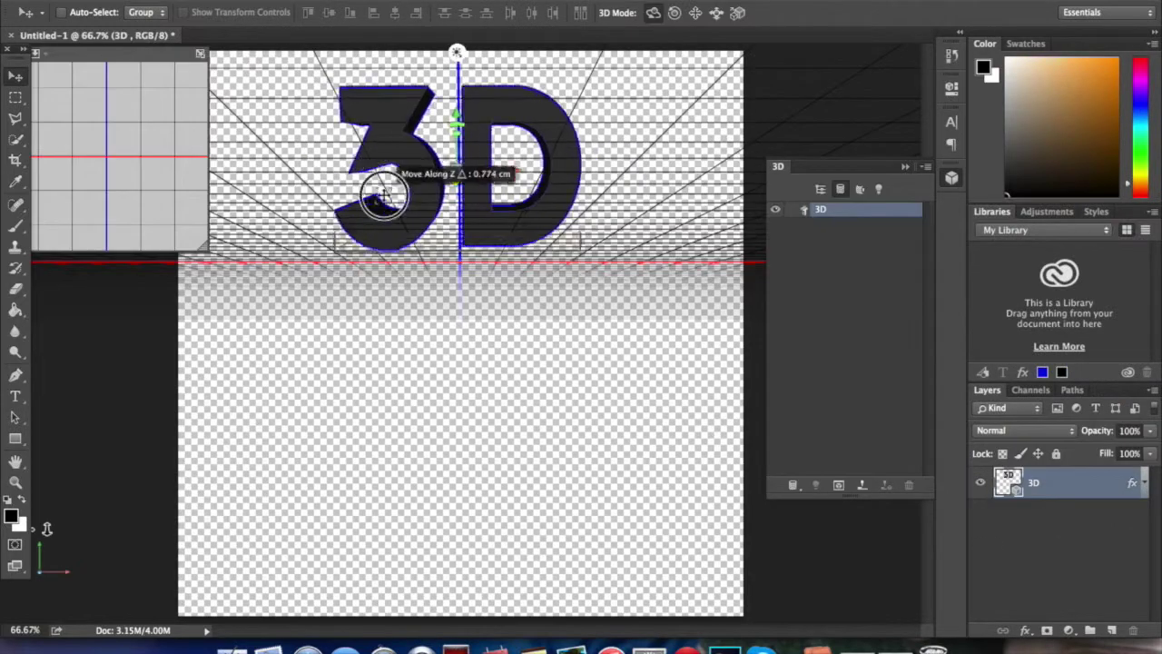
Bring the 3D text closer and turn it so its extruded left side shows.
{"action": "mouse_move", "coordinate": [391, 172]}
{"action": "left_mouse_down"}
{"action": "mouse_move", "coordinate": [475, 116]}
{"action": "mouse_move", "coordinate": [460, 175]}
{"action": "mouse_move", "coordinate": [699, 129]}
{"action": "left_mouse_up"}
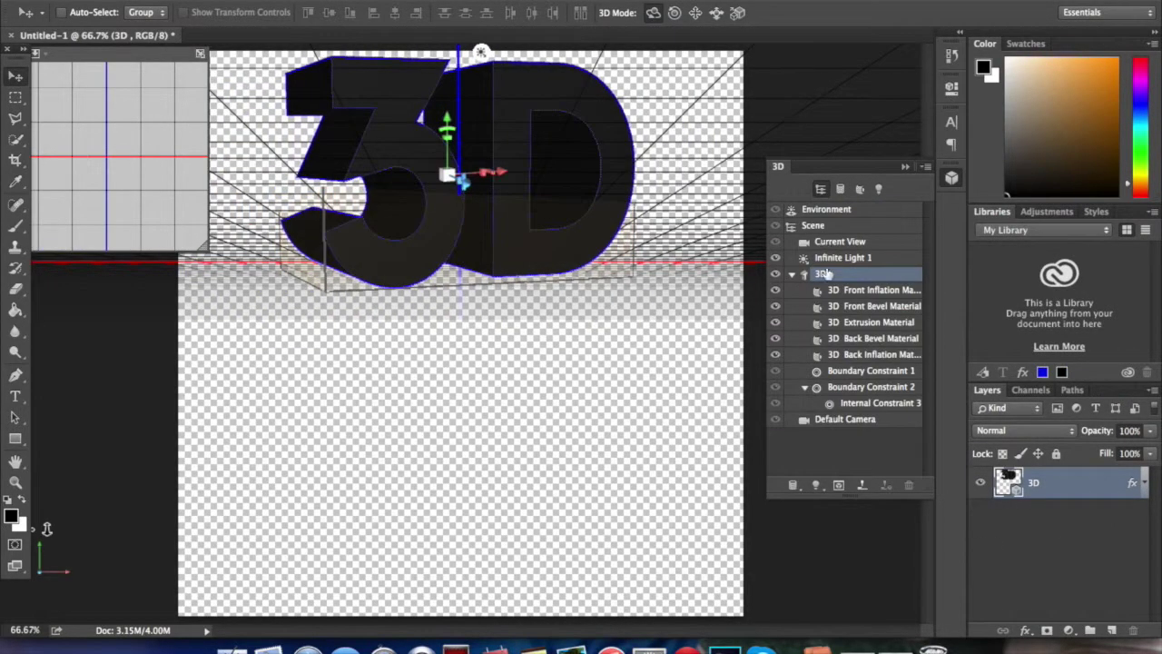
{"action": "left_click", "coordinate": [796, 274]}
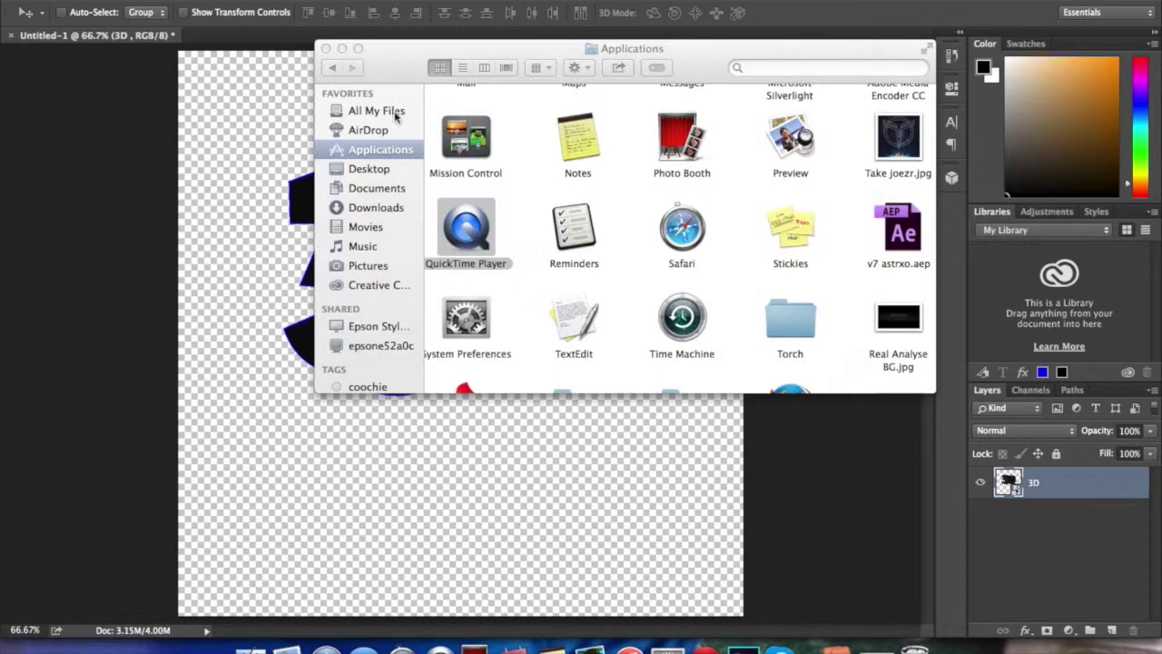
Open analyse template.psd from Downloads, bring the 3D text into it and scale it to fit the central banner strip.
{"action": "left_click", "coordinate": [376, 207]}
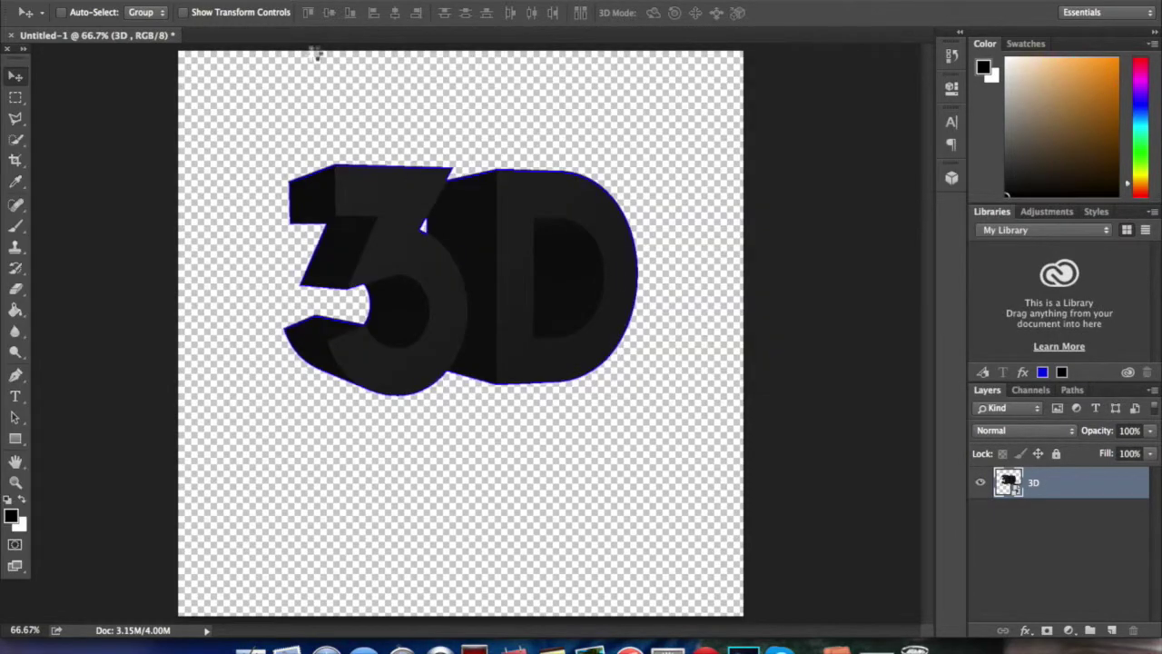
{"action": "left_click_drag", "start_coordinate": [318, 54], "coordinate": [475, 318]}
{"action": "key", "text": "ctrl+t"}
{"action": "left_click_drag", "start_coordinate": [282, 385], "coordinate": [314, 390]}
{"action": "key", "text": "Return"}
{"action": "key", "text": "ctrl+Tab"}
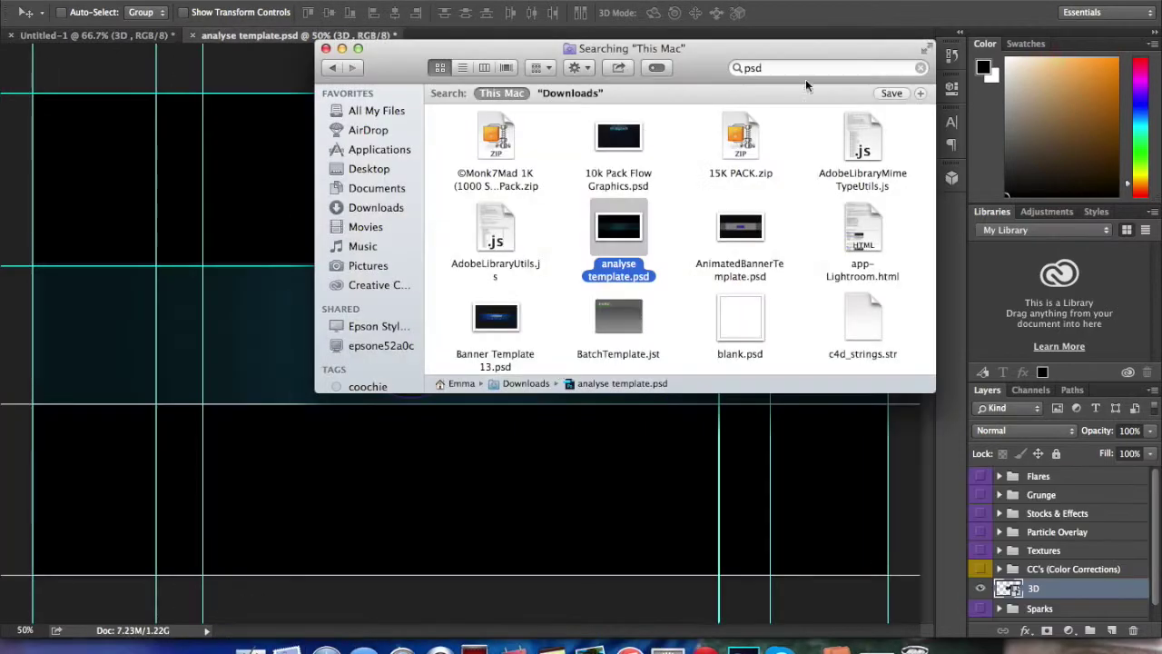
Search the computer for "complete" and try to load the found Photoshop file.
{"action": "type", "text": "complete"}
{"action": "left_click_drag", "start_coordinate": [483, 136], "coordinate": [484, 428]}
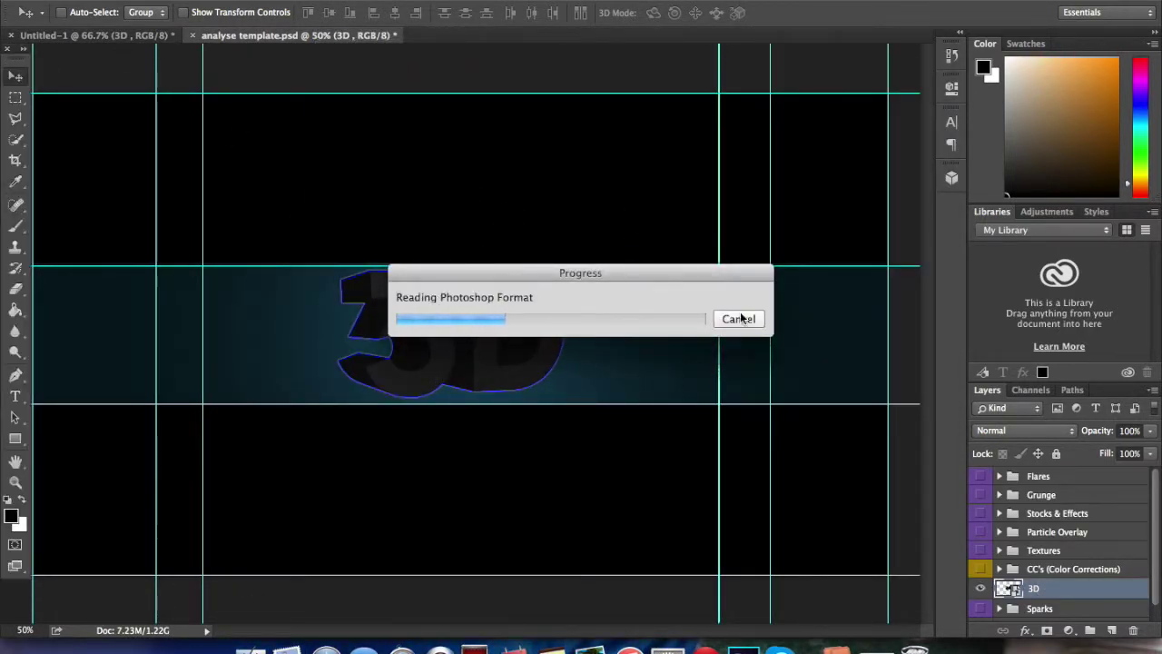
Show the Textures group and place the 3D layer directly above it.
{"action": "left_click", "coordinate": [982, 548]}
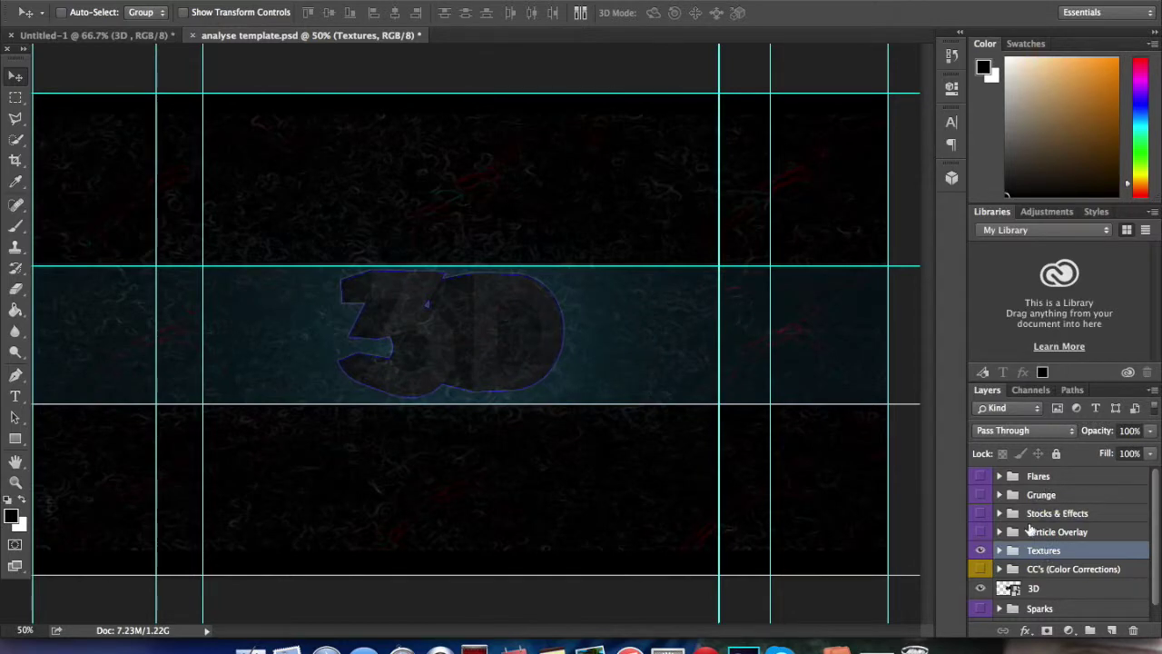
{"action": "left_click_drag", "start_coordinate": [1031, 529], "coordinate": [1031, 541]}
{"action": "scroll", "coordinate": [415, 452], "scroll_direction": "up", "scroll_amount": 10}
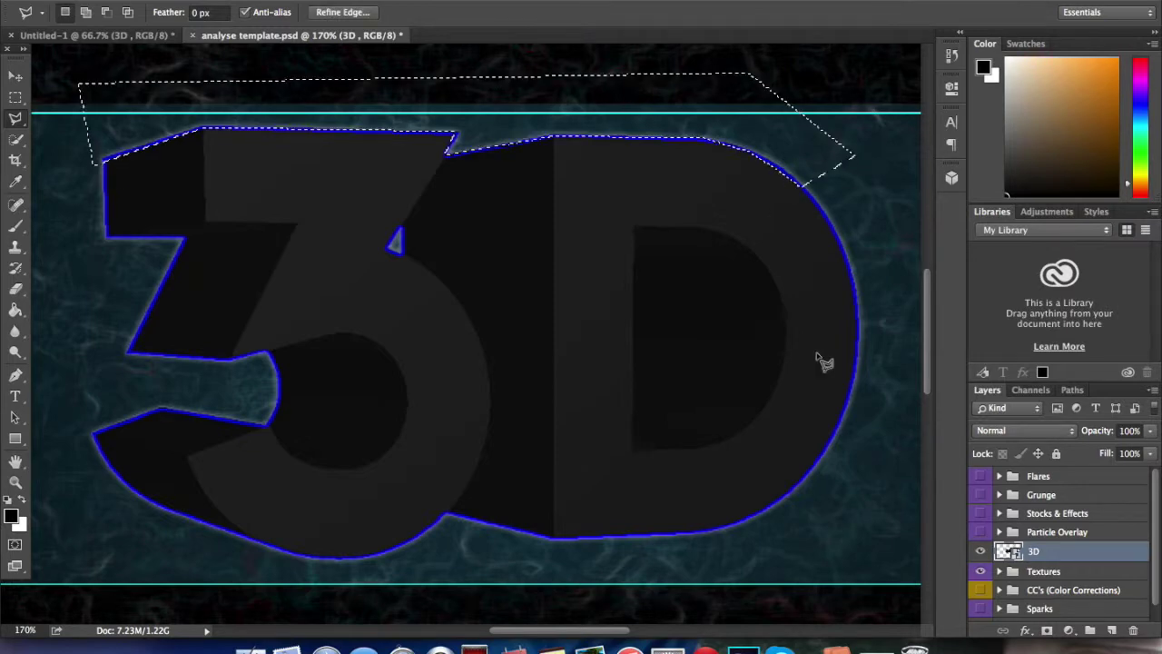
Outline the background above the lettering with the Polygonal Lasso and delete it from each visible texture layer.
{"action": "left_click", "coordinate": [1044, 571]}
{"action": "left_click", "coordinate": [1000, 571]}
{"action": "scroll", "coordinate": [1062, 545], "scroll_direction": "down", "scroll_amount": 3}
{"action": "left_click", "coordinate": [1062, 522]}
{"action": "scroll", "coordinate": [1062, 622], "scroll_direction": "up", "scroll_amount": 2}
{"action": "scroll", "coordinate": [1063, 581], "scroll_direction": "down", "scroll_amount": 5}
{"action": "left_click", "coordinate": [1110, 521]}
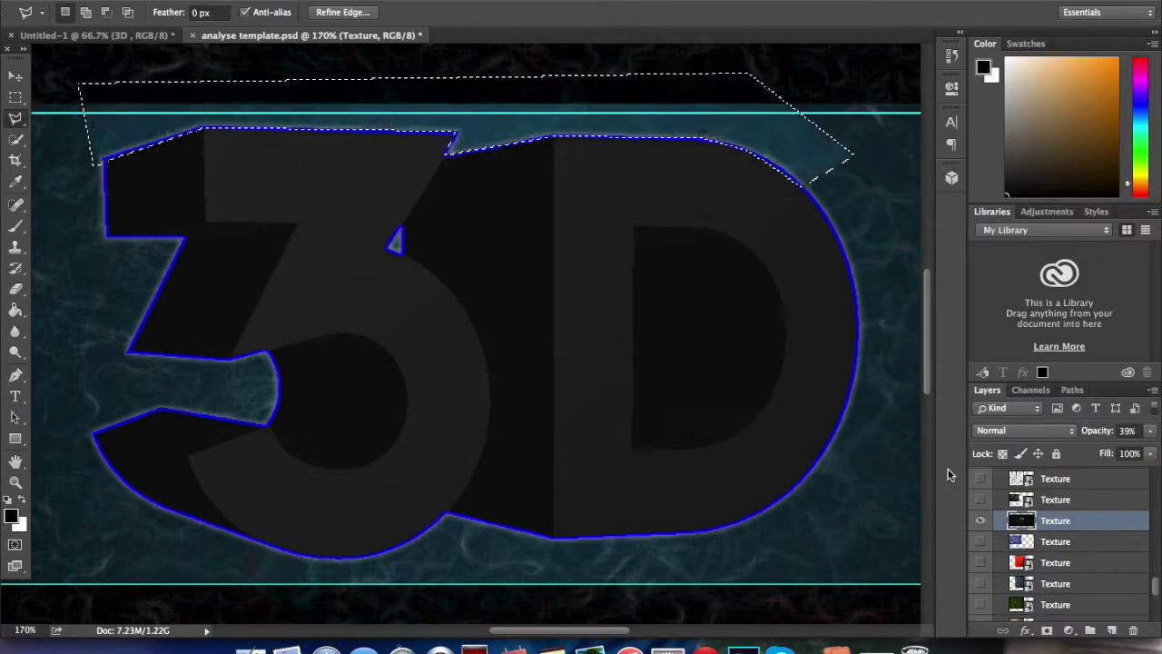
{"action": "scroll", "coordinate": [1053, 545], "scroll_direction": "up", "scroll_amount": 5}
{"action": "left_click", "coordinate": [1058, 539]}
{"action": "left_click", "coordinate": [1081, 561]}
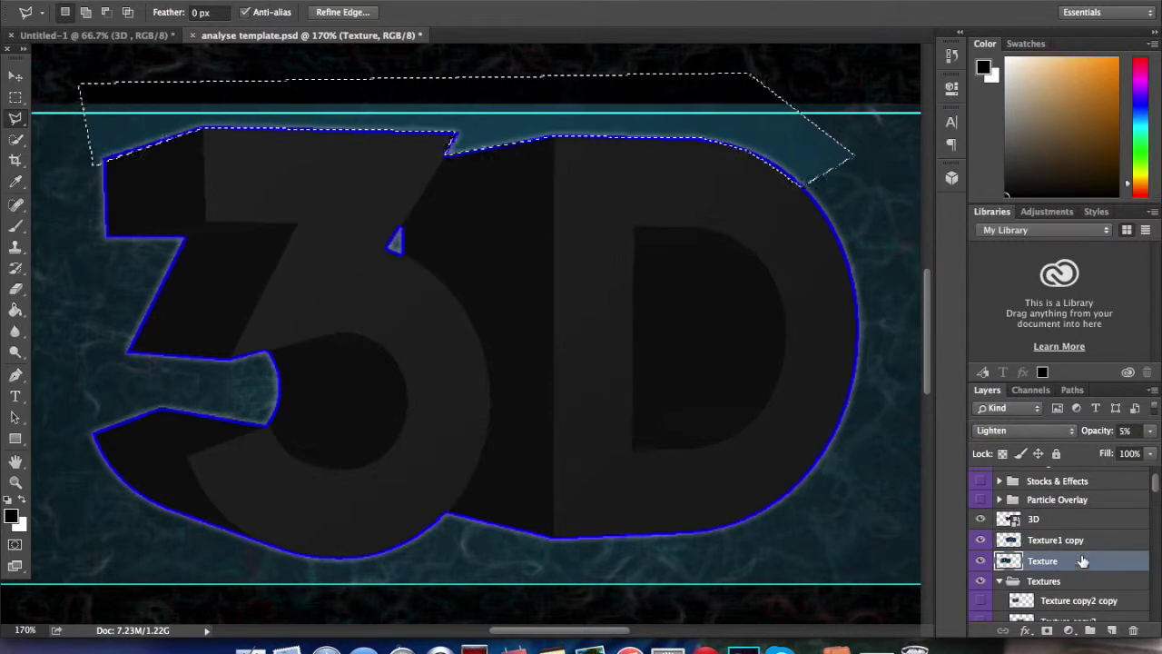
{"action": "left_click", "coordinate": [1026, 539]}
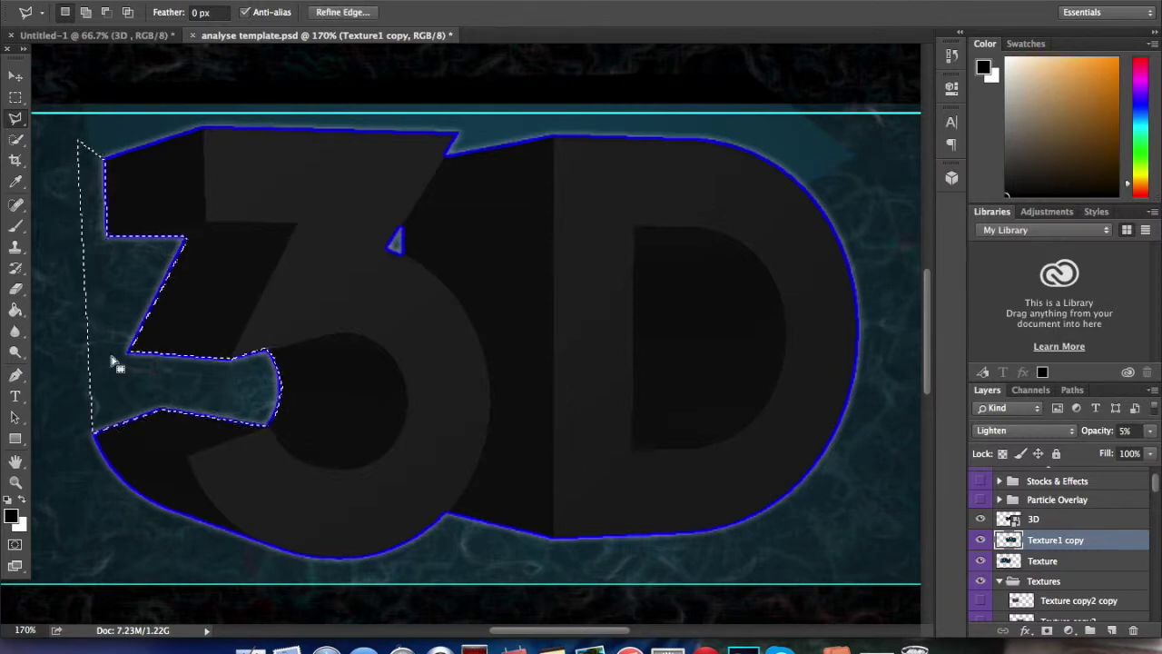
Delete the lassoed background beside and inside the 3's left opening from the texture layers.
{"action": "key", "text": "alt+bracketleft"}
{"action": "key", "text": "alt+bracketleft"}
{"action": "key", "text": "alt+bracketleft"}
{"action": "key", "text": "alt+bracketleft"}
{"action": "scroll", "coordinate": [528, 514], "scroll_direction": "down", "scroll_amount": 2}
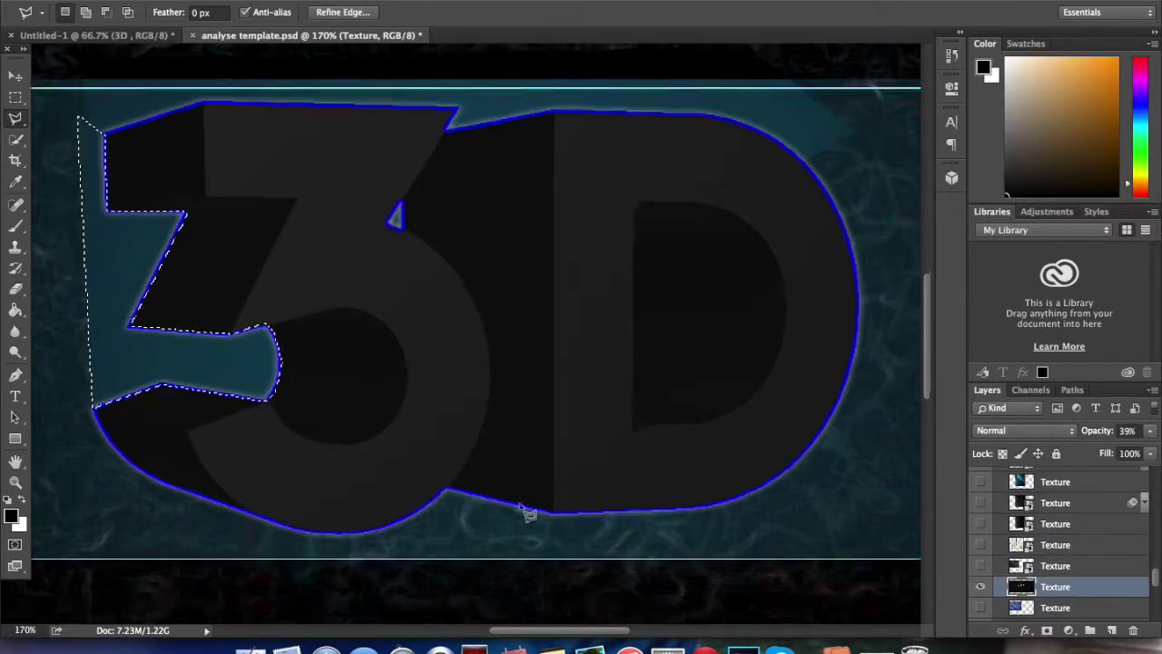
Outline the background beneath the 3 with the Polygonal Lasso and delete it from the texture layers.
{"action": "scroll", "coordinate": [527, 513], "scroll_direction": "down", "scroll_amount": 5}
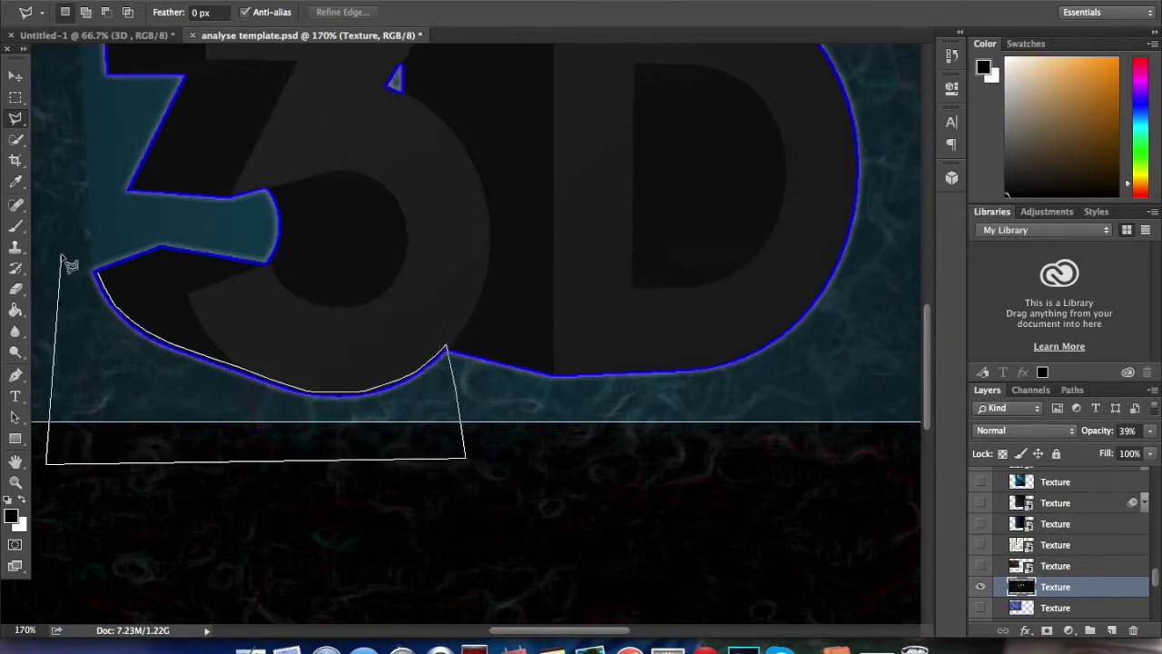
{"action": "scroll", "coordinate": [1100, 550], "scroll_direction": "up", "scroll_amount": 6}
{"action": "left_click", "coordinate": [1067, 524]}
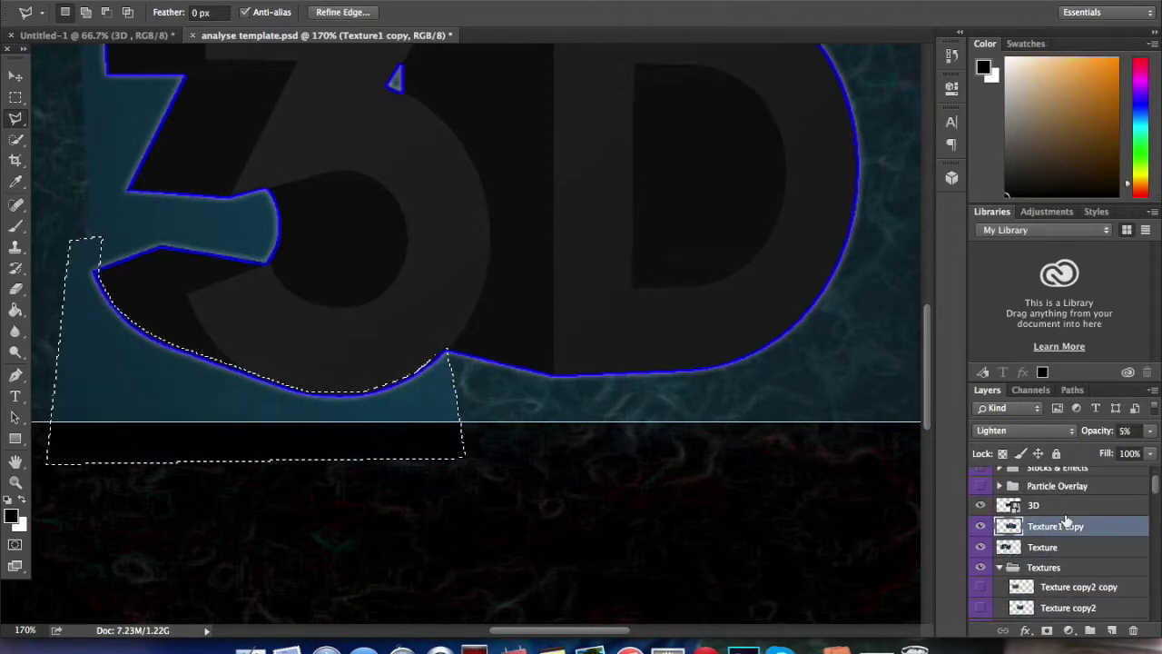
Collapse the Textures group and try a stronger opacity of about 86% on Texture1 copy, Texture and Textures together.
{"action": "left_click", "coordinate": [999, 566]}
{"action": "left_click", "coordinate": [1053, 556], "text": "shift"}
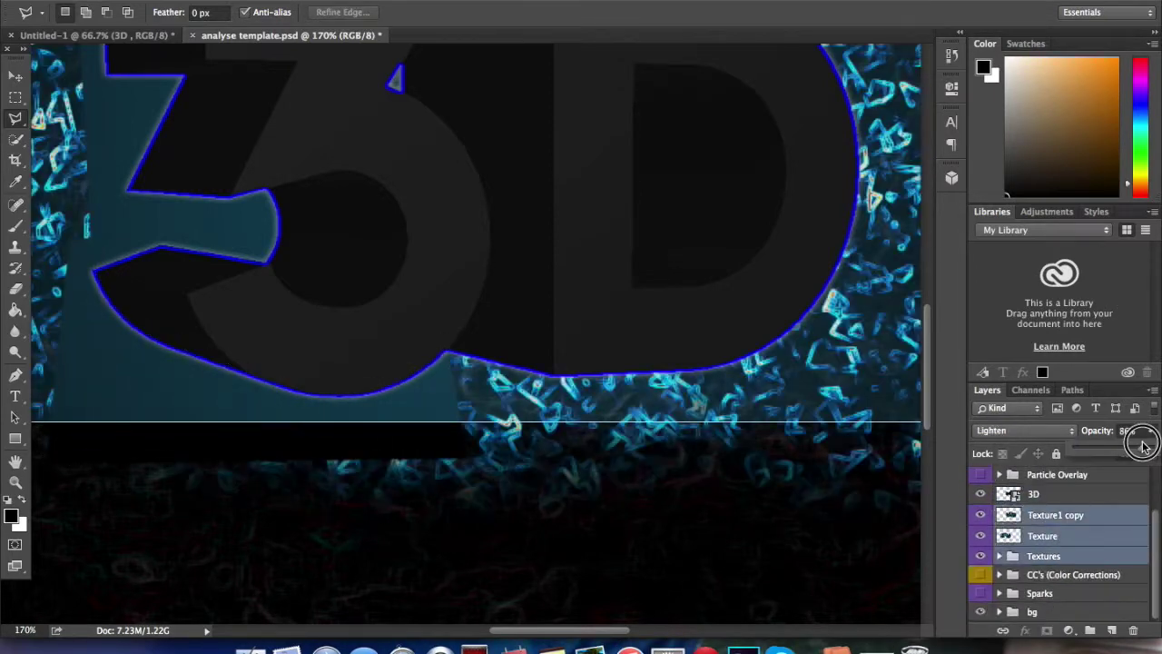
{"action": "scroll", "coordinate": [705, 409], "scroll_direction": "up", "scroll_amount": 5}
{"action": "scroll", "coordinate": [704, 409], "scroll_direction": "down", "scroll_amount": 5}
Try the texture layers and Textures group above the 3D layer, toggling Texture1 copy and Texture, and put the 3D layer back on top.
{"action": "left_click_drag", "start_coordinate": [1072, 484], "coordinate": [1053, 545]}
{"action": "scroll", "coordinate": [750, 397], "scroll_direction": "up", "scroll_amount": 3}
{"action": "left_click", "coordinate": [1066, 493]}
{"action": "left_click_drag", "start_coordinate": [981, 493], "coordinate": [984, 515]}
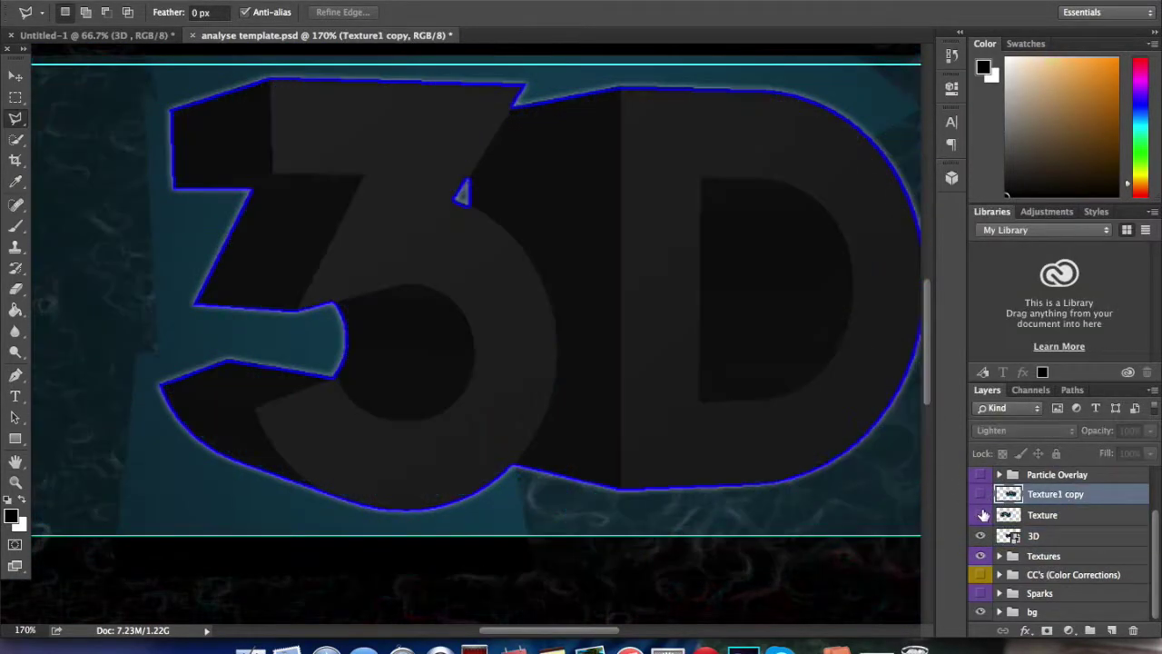
{"action": "left_click_drag", "start_coordinate": [1053, 563], "coordinate": [1053, 530]}
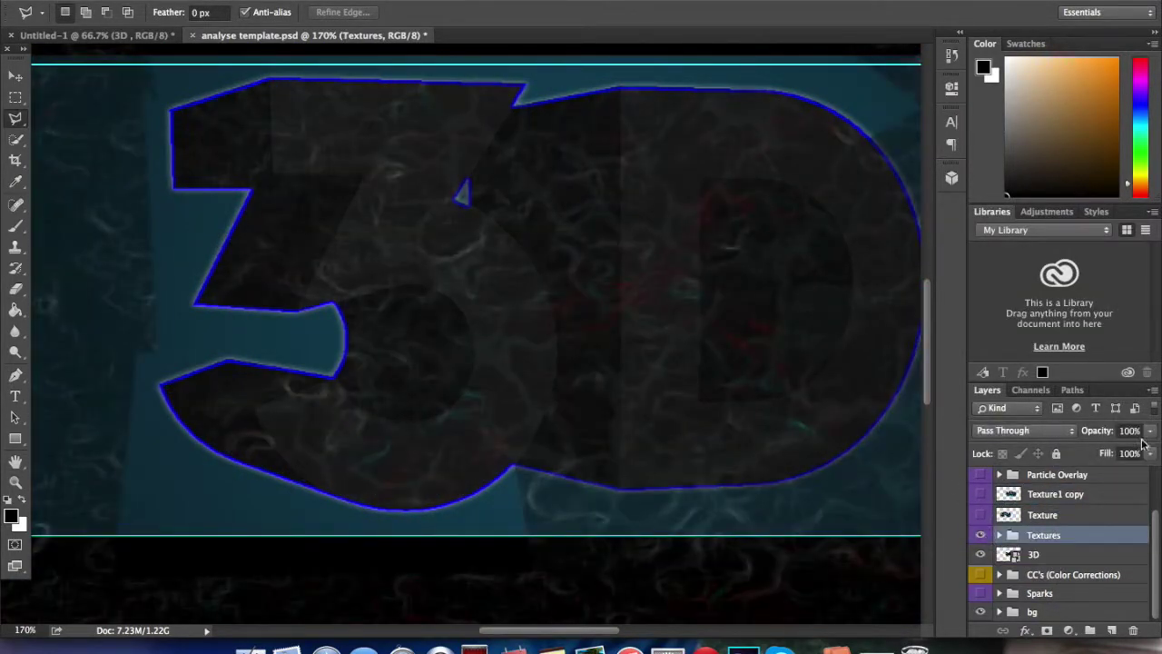
{"action": "left_click_drag", "start_coordinate": [980, 515], "coordinate": [981, 493]}
{"action": "left_click_drag", "start_coordinate": [1035, 554], "coordinate": [1039, 485]}
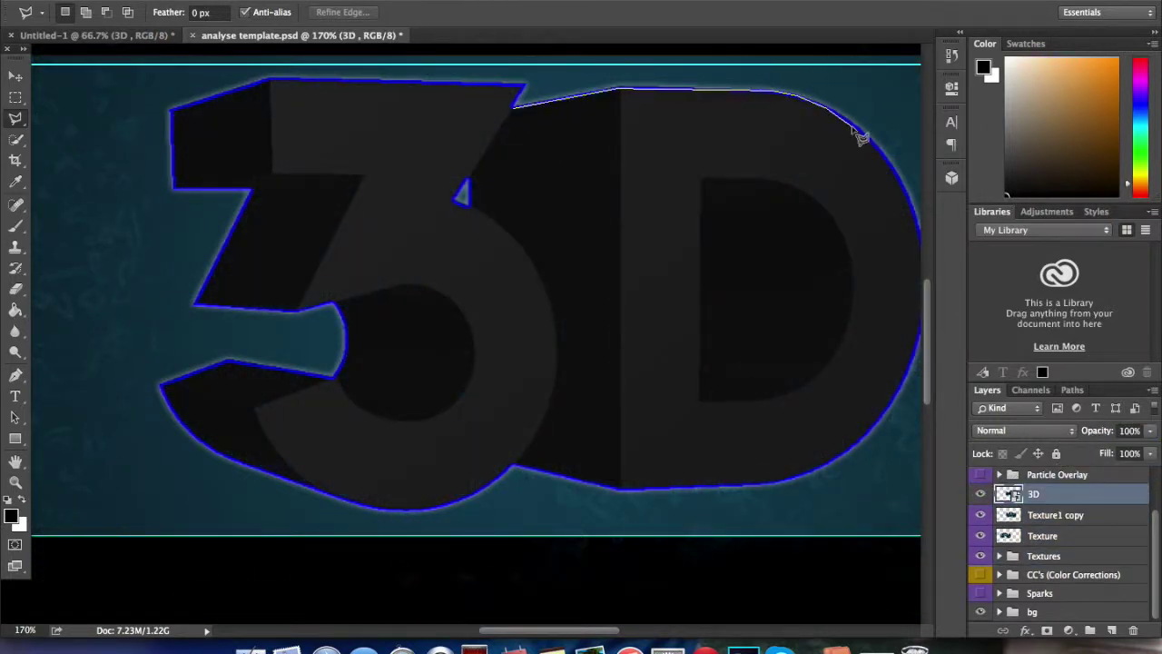
Outline the background around the D with the Polygonal Lasso, delete it from the texture layers and clear the selection.
{"action": "left_click_drag", "start_coordinate": [860, 136], "coordinate": [699, 188]}
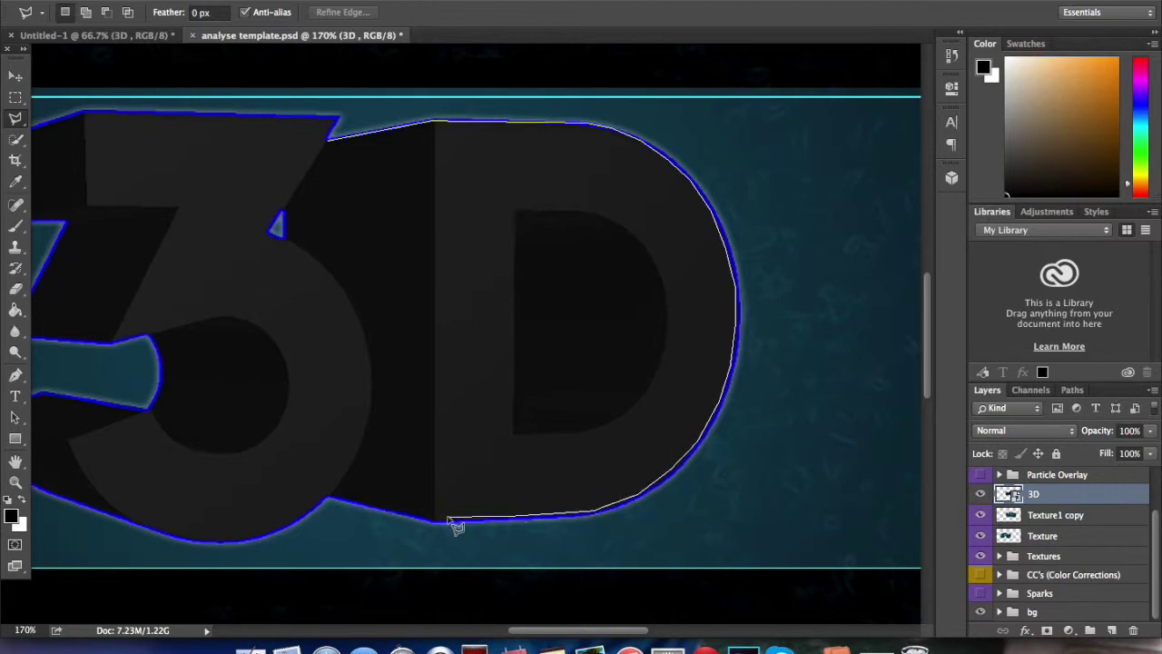
{"action": "left_click", "coordinate": [386, 85]}
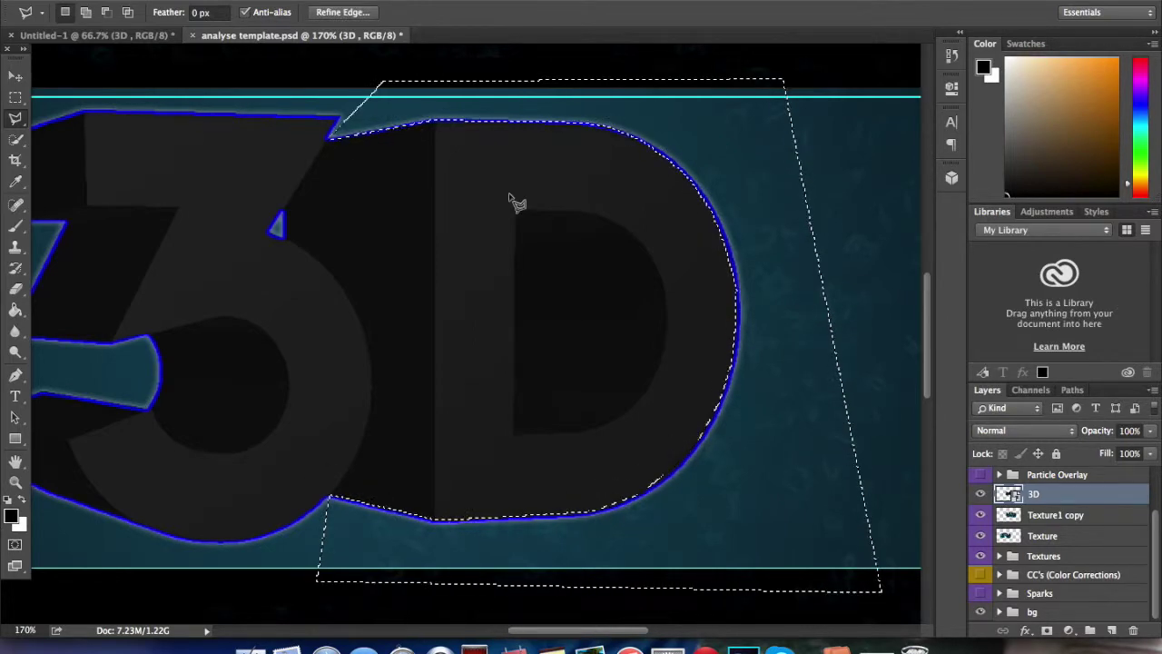
{"action": "left_click", "coordinate": [1050, 514]}
{"action": "left_click", "coordinate": [990, 555]}
{"action": "left_click", "coordinate": [998, 556]}
{"action": "scroll", "coordinate": [999, 562], "scroll_direction": "up", "scroll_amount": 3}
{"action": "left_click", "coordinate": [1053, 537]}
{"action": "left_click", "coordinate": [998, 556]}
{"action": "key", "text": "ctrl+d"}
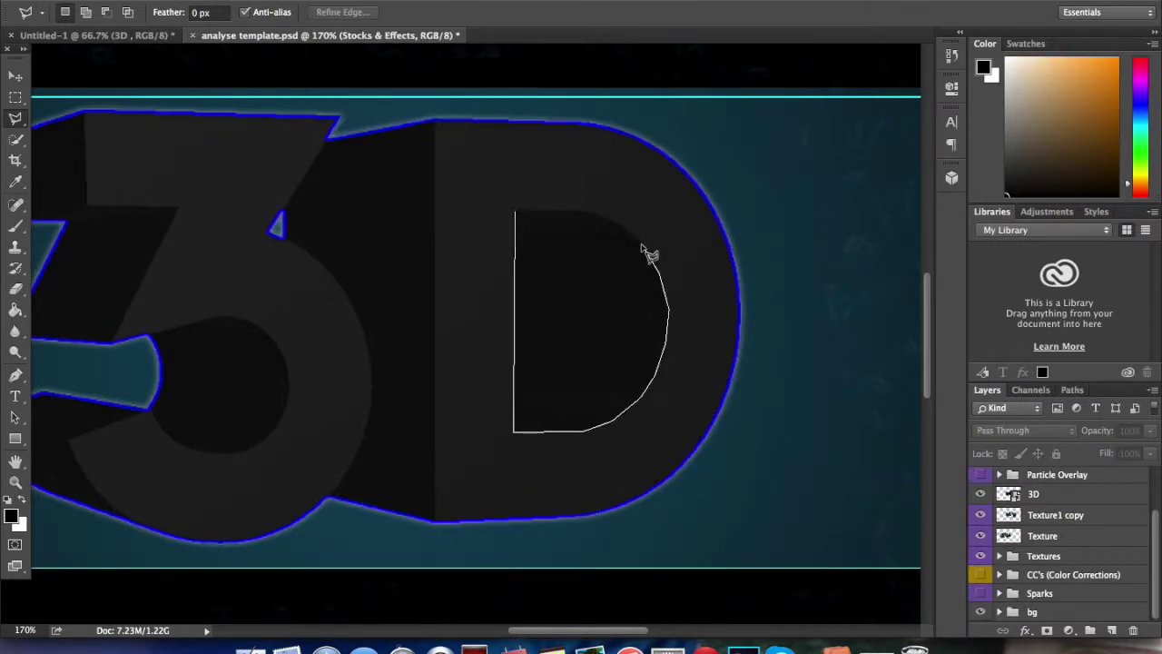
Delete the lassoed inner opening of the D from the texture layers and clear the selection.
{"action": "left_click", "coordinate": [1024, 538]}
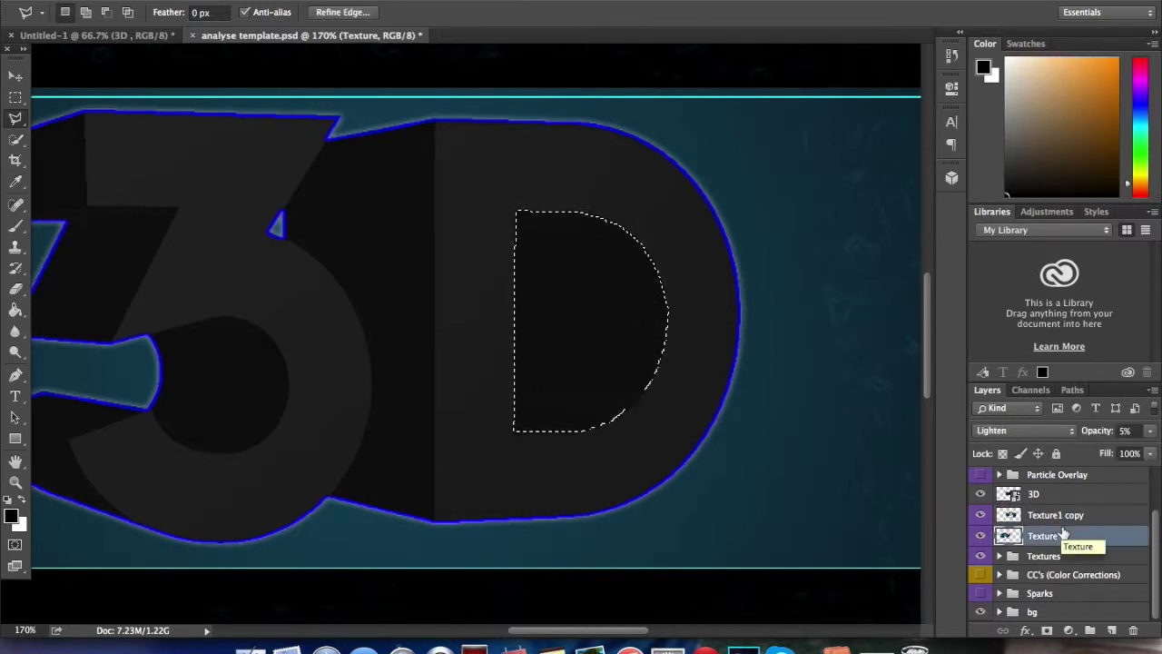
{"action": "left_click", "coordinate": [999, 556]}
{"action": "scroll", "coordinate": [1054, 545], "scroll_direction": "down", "scroll_amount": 3}
{"action": "key", "text": "ctrl+d"}
{"action": "scroll", "coordinate": [1031, 506], "scroll_direction": "up", "scroll_amount": 4}
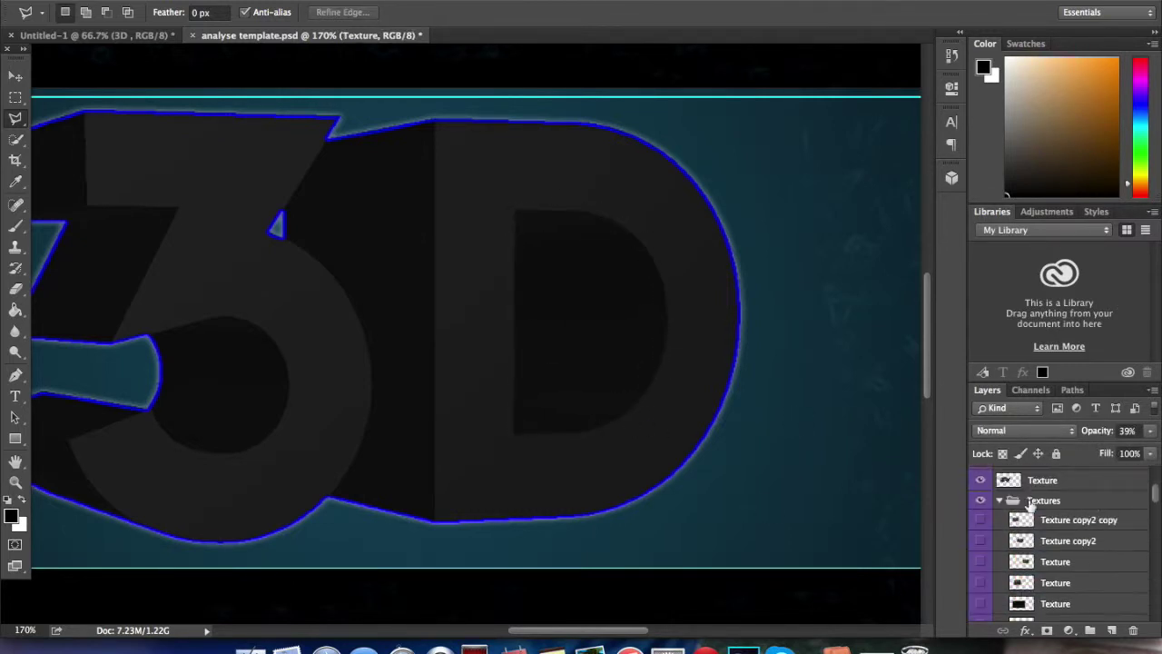
Move the 3D layer below the Textures group so the textures overlay the lettering.
{"action": "key", "text": "alt+bracketright"}
{"action": "key", "text": "alt+bracketright"}
{"action": "key", "text": "alt+bracketright"}
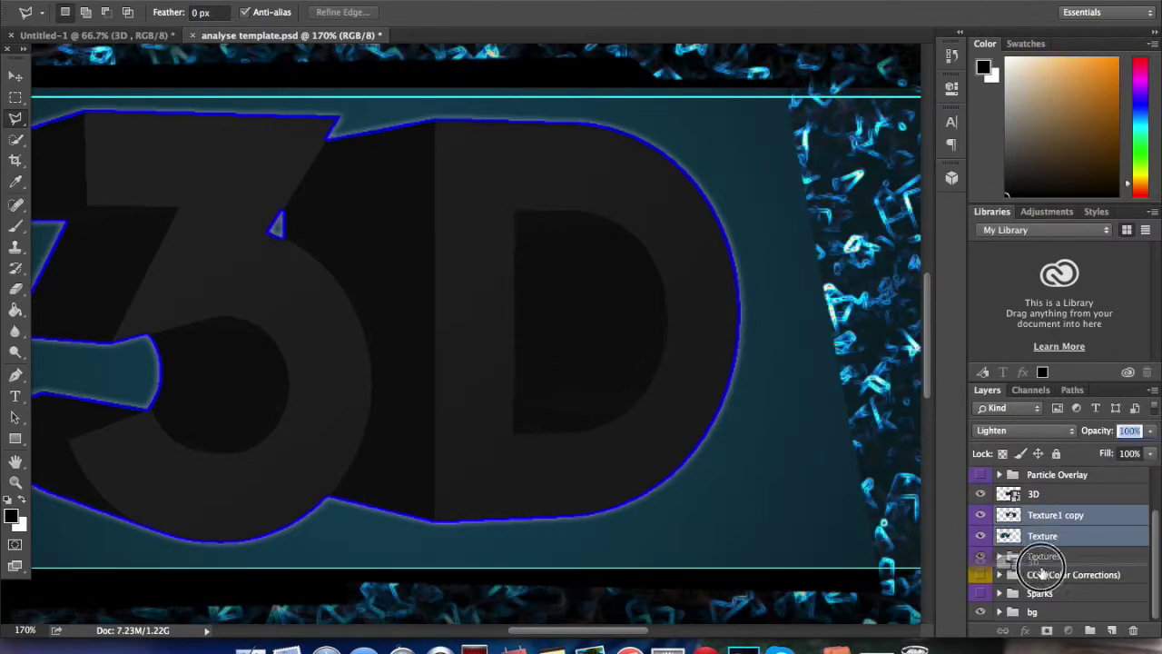
{"action": "left_click_drag", "start_coordinate": [1058, 555], "coordinate": [1048, 563]}
{"action": "key", "text": "ctrl+z"}
{"action": "key", "text": "ctrl+z"}
Select Texture1 copy, Texture and the Textures group together and set their opacity to 8%.
{"action": "left_click", "coordinate": [1044, 535]}
{"action": "left_click", "coordinate": [1054, 494], "text": "shift"}
{"action": "key", "text": "ctrl+alt+g"}
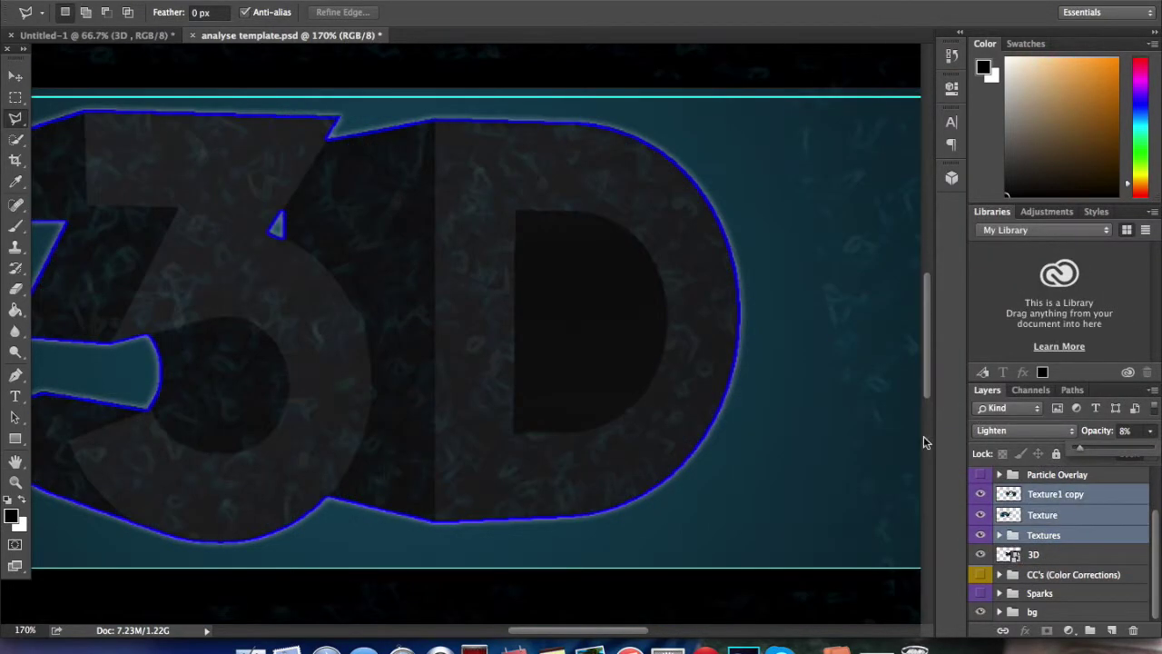
Outline the banner area left of the 3 with the Polygonal Lasso and delete it from the texture layers.
{"action": "key", "text": "ctrl+0"}
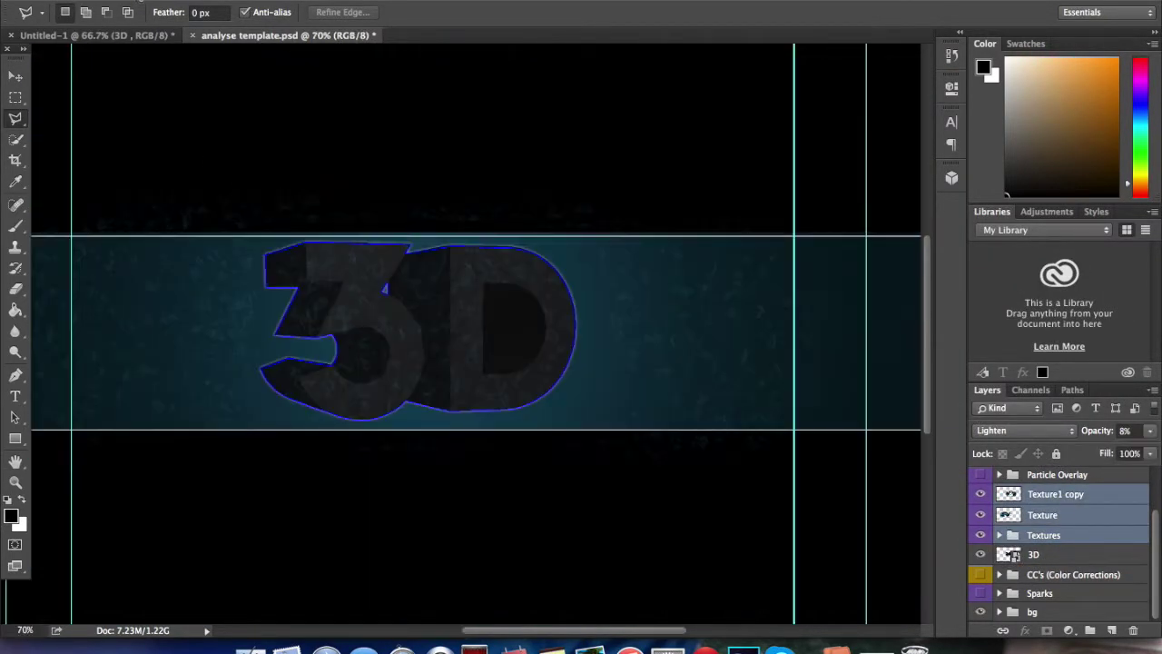
{"action": "left_click", "coordinate": [246, 470]}
{"action": "scroll", "coordinate": [246, 471], "scroll_direction": "left", "scroll_amount": 10}
{"action": "left_click", "coordinate": [255, 465]}
{"action": "left_click", "coordinate": [312, 126]}
{"action": "left_click", "coordinate": [1042, 515]}
{"action": "left_click", "coordinate": [999, 535]}
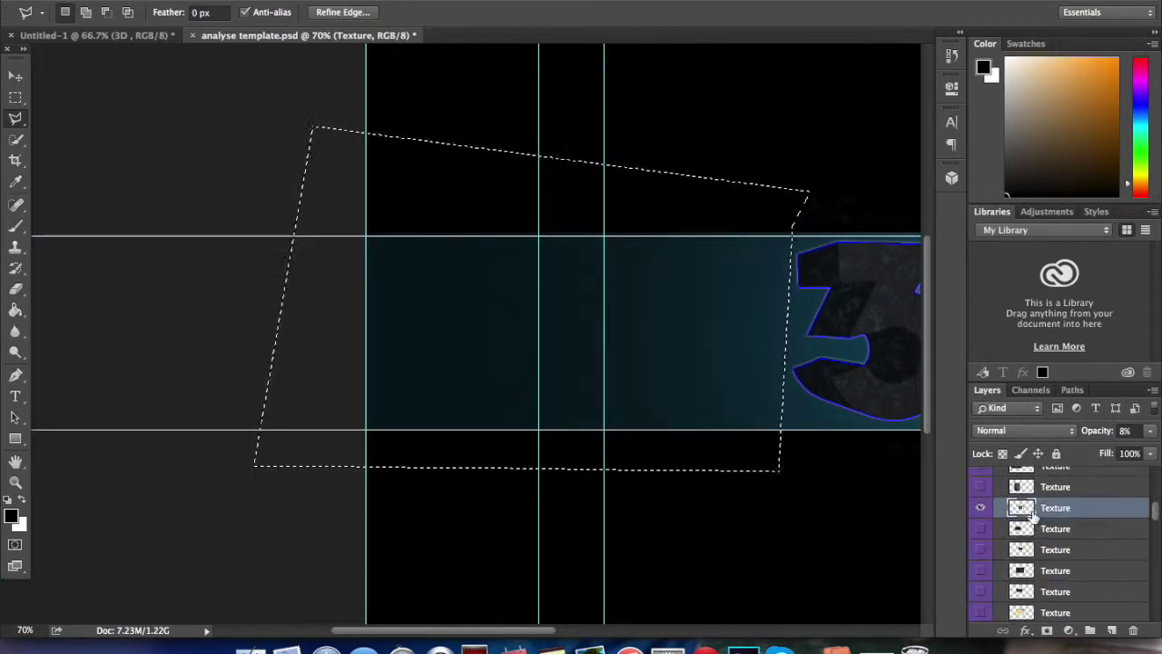
{"action": "left_click", "coordinate": [999, 495]}
{"action": "left_click", "coordinate": [1051, 537]}
Move the selection over the banner area right of the D and delete it from the texture layers.
{"action": "scroll", "coordinate": [657, 423], "scroll_direction": "right", "scroll_amount": 5}
{"action": "left_click_drag", "start_coordinate": [656, 423], "coordinate": [839, 238]}
{"action": "scroll", "coordinate": [695, 423], "scroll_direction": "right", "scroll_amount": 4}
{"action": "scroll", "coordinate": [840, 237], "scroll_direction": "right", "scroll_amount": 2}
{"action": "left_click", "coordinate": [1054, 495]}
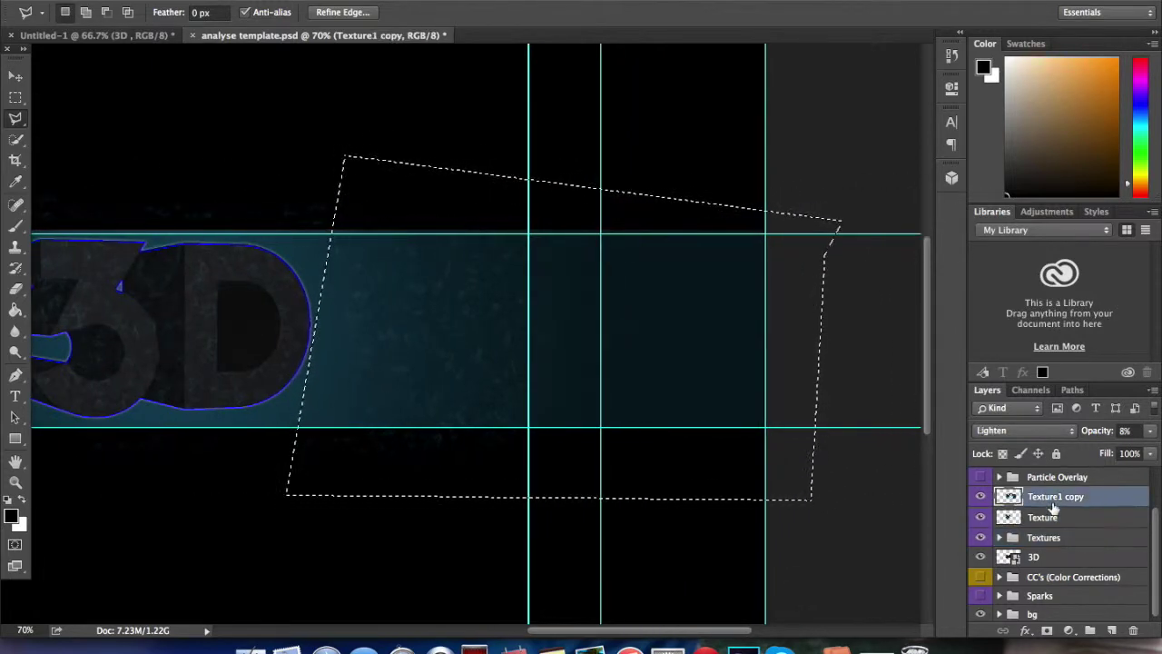
{"action": "left_click", "coordinate": [999, 536]}
{"action": "scroll", "coordinate": [999, 564], "scroll_direction": "up", "scroll_amount": 2}
{"action": "left_click", "coordinate": [998, 548]}
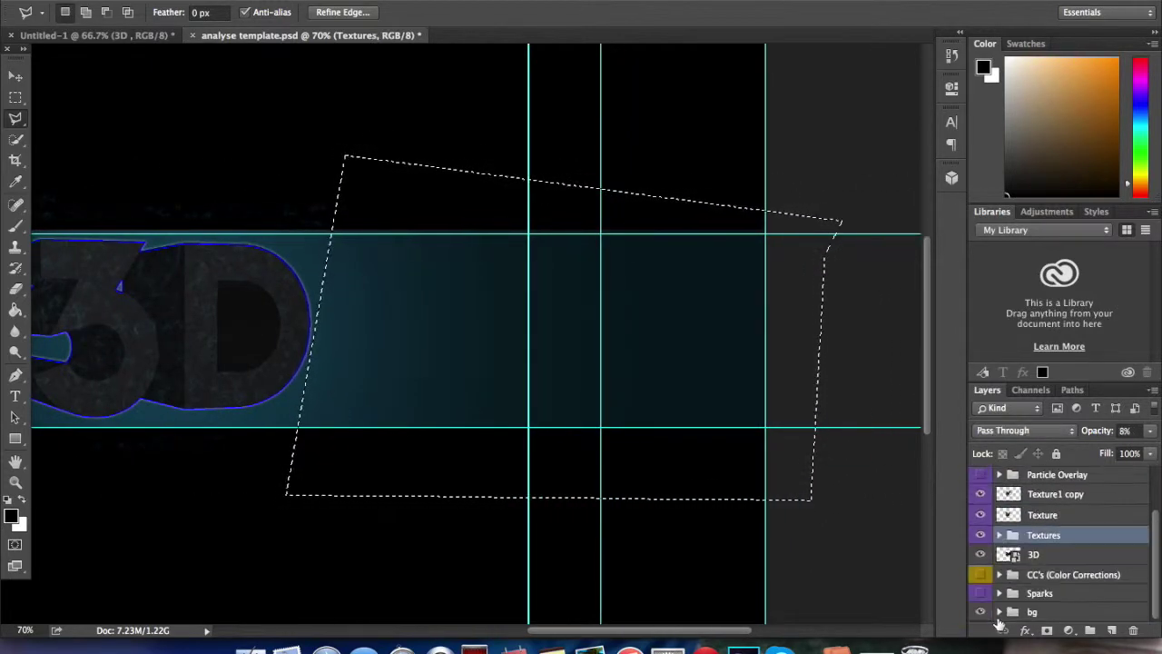
Outline the small leftover texture patch just left of the 3 and delete it from the texture layers.
{"action": "scroll", "coordinate": [277, 463], "scroll_direction": "left", "scroll_amount": 4}
{"action": "key", "text": "ctrl+d"}
{"action": "left_click", "coordinate": [1059, 496]}
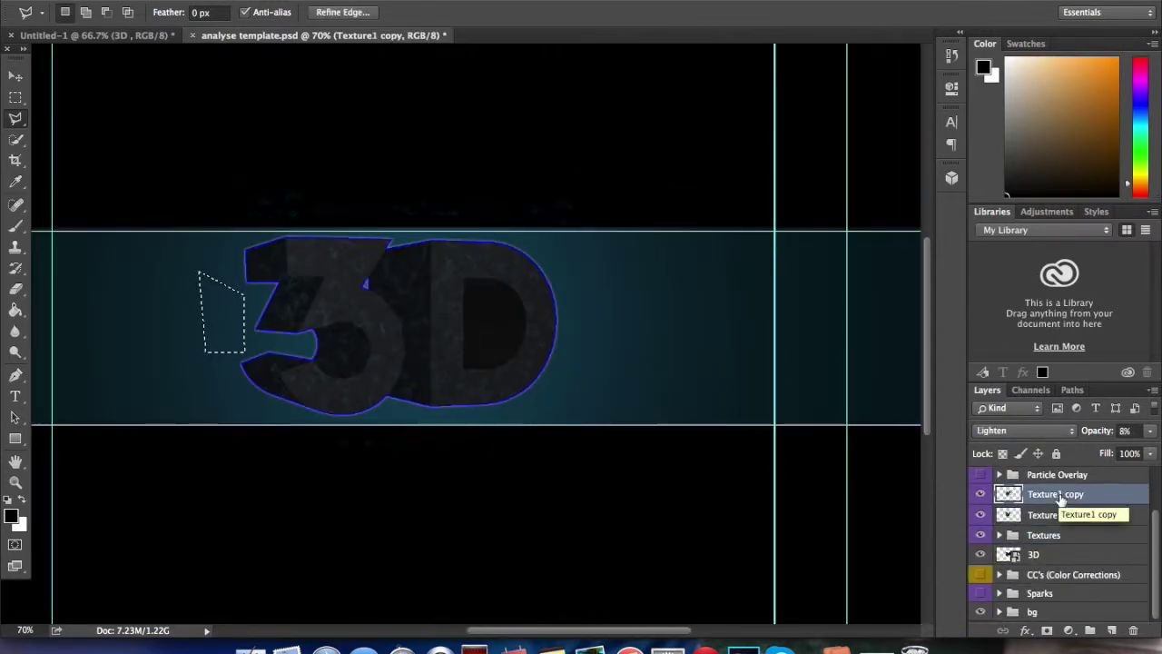
{"action": "key", "text": "v"}
{"action": "scroll", "coordinate": [299, 319], "scroll_direction": "left", "scroll_amount": 4}
{"action": "scroll", "coordinate": [306, 318], "scroll_direction": "right", "scroll_amount": 5}
{"action": "scroll", "coordinate": [226, 361], "scroll_direction": "left", "scroll_amount": 4}
Add the text DESIGNER at 30 pt to the banner left of the 3.
{"action": "key", "text": "t"}
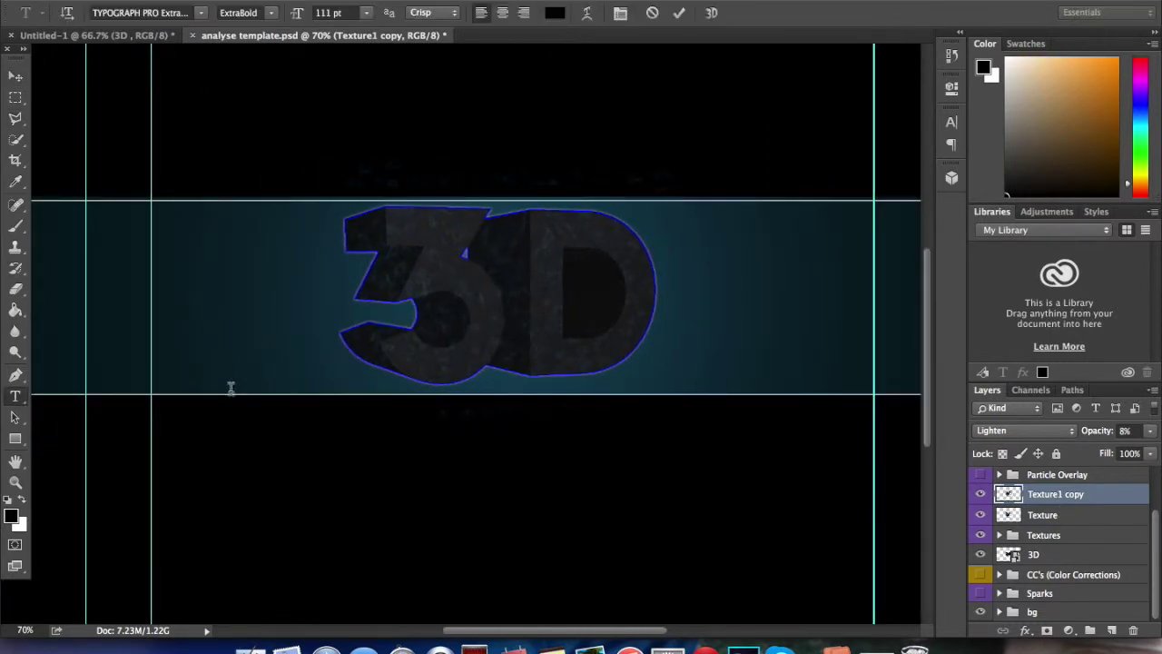
{"action": "left_click", "coordinate": [205, 309]}
{"action": "left_click", "coordinate": [341, 13]}
{"action": "left_click", "coordinate": [336, 158]}
{"action": "type", "text": "DESIGNER"}
Give the DESIGNER text layer a blue stroke.
{"action": "double_click", "coordinate": [1089, 493]}
{"action": "left_click", "coordinate": [626, 187]}
{"action": "left_click", "coordinate": [771, 382]}
{"action": "left_click", "coordinate": [745, 156]}
{"action": "left_click", "coordinate": [1087, 104]}
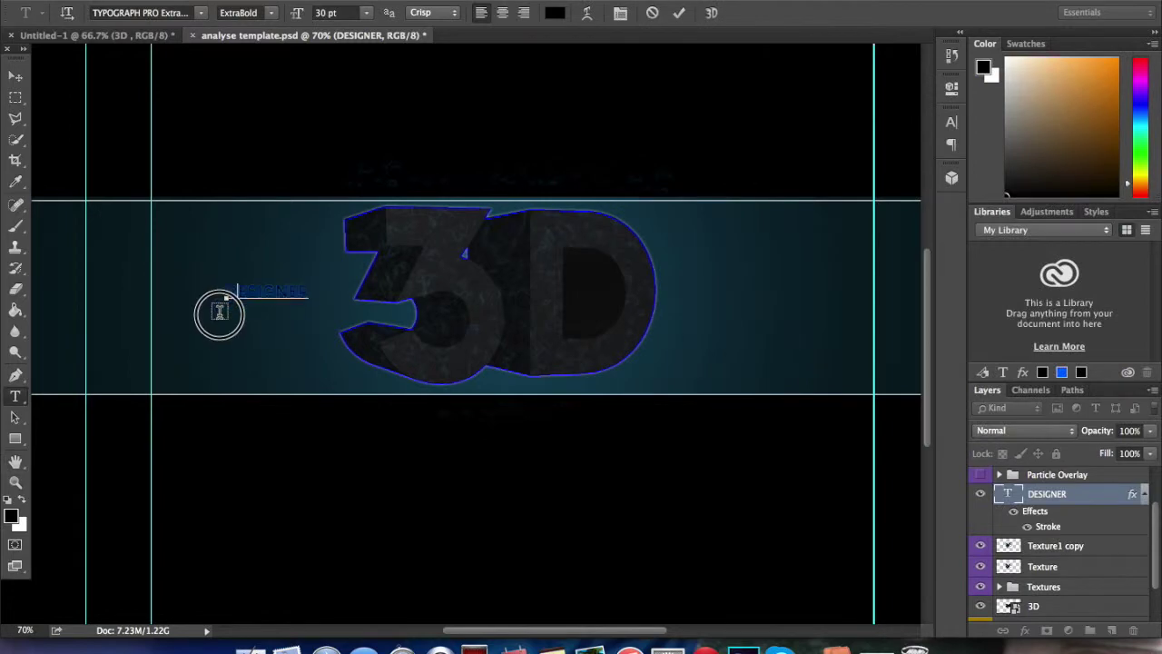
Add the text CLAN right of the D and copy DESIGNER's layer style onto it.
{"action": "left_click", "coordinate": [734, 317]}
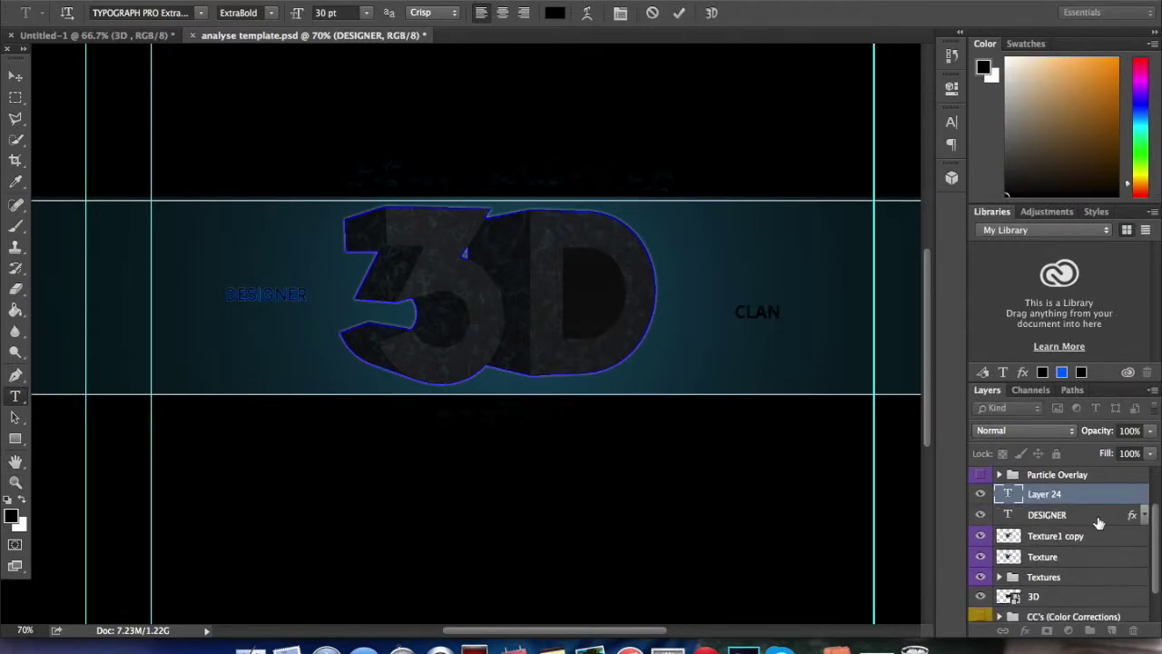
{"action": "right_click", "coordinate": [1090, 515]}
{"action": "left_click", "coordinate": [999, 482]}
{"action": "right_click", "coordinate": [1040, 493]}
{"action": "left_click", "coordinate": [944, 618]}
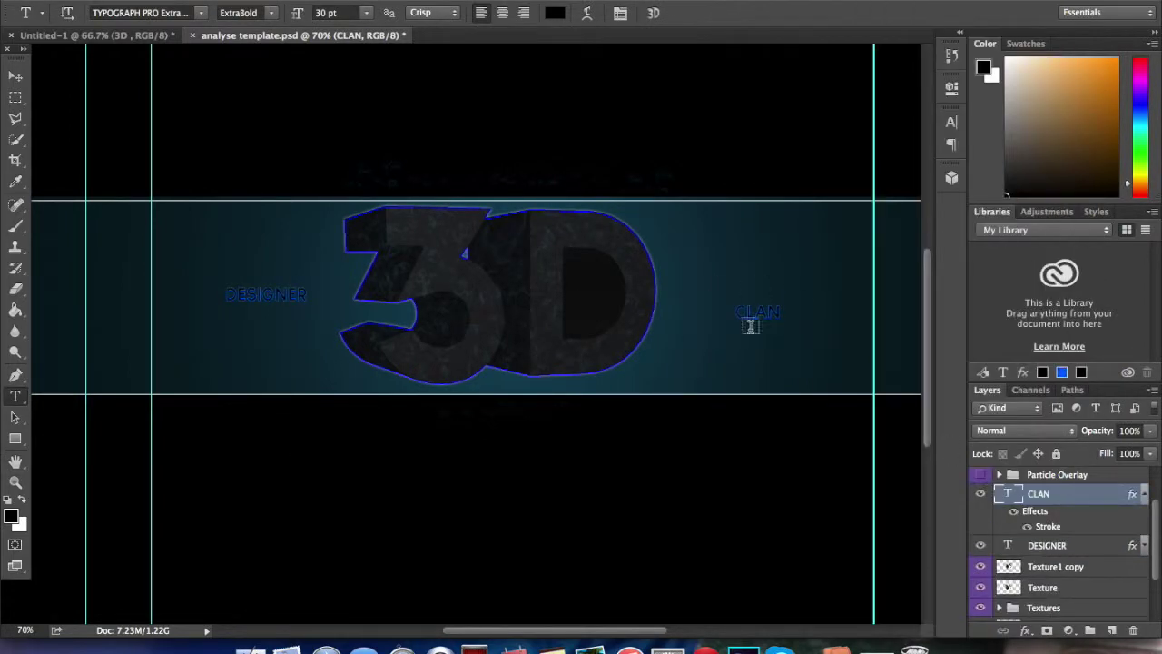
Move the CLAN text closer to the D, level with DESIGNER.
{"action": "key", "text": "v"}
{"action": "left_click_drag", "start_coordinate": [755, 327], "coordinate": [713, 312]}
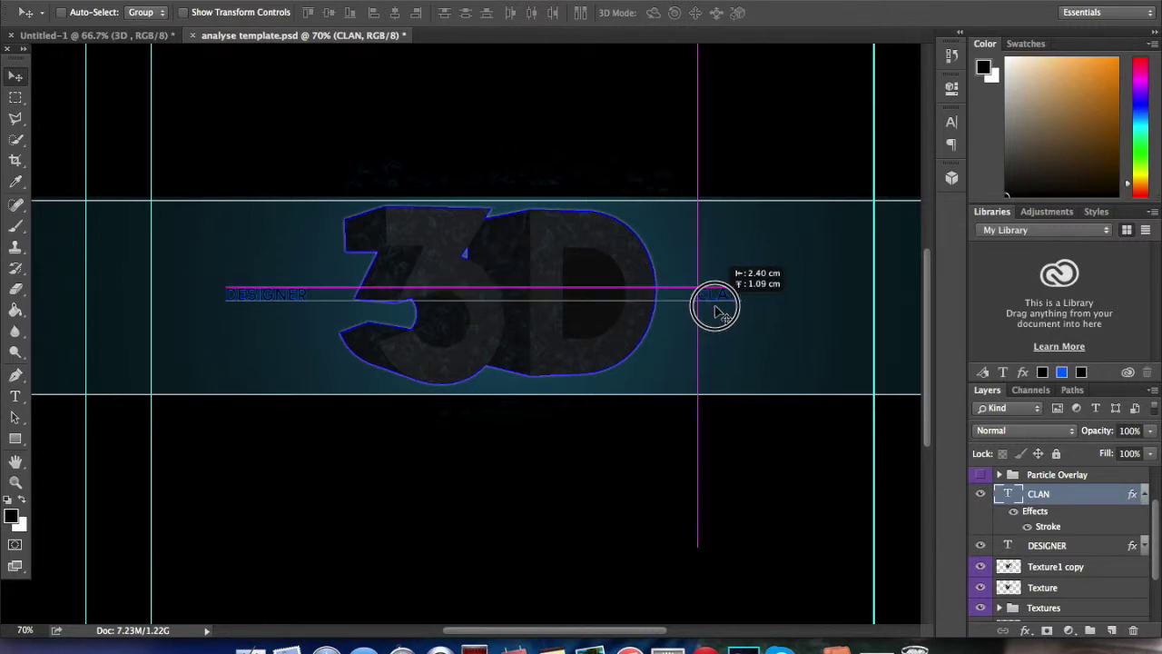
Show the Particle Overlay group and toggle its numbered particle layers to scatter particles around the 3D text.
{"action": "left_click", "coordinate": [999, 474]}
{"action": "left_click", "coordinate": [981, 474]}
{"action": "left_click", "coordinate": [1045, 516]}
{"action": "left_click", "coordinate": [981, 516]}
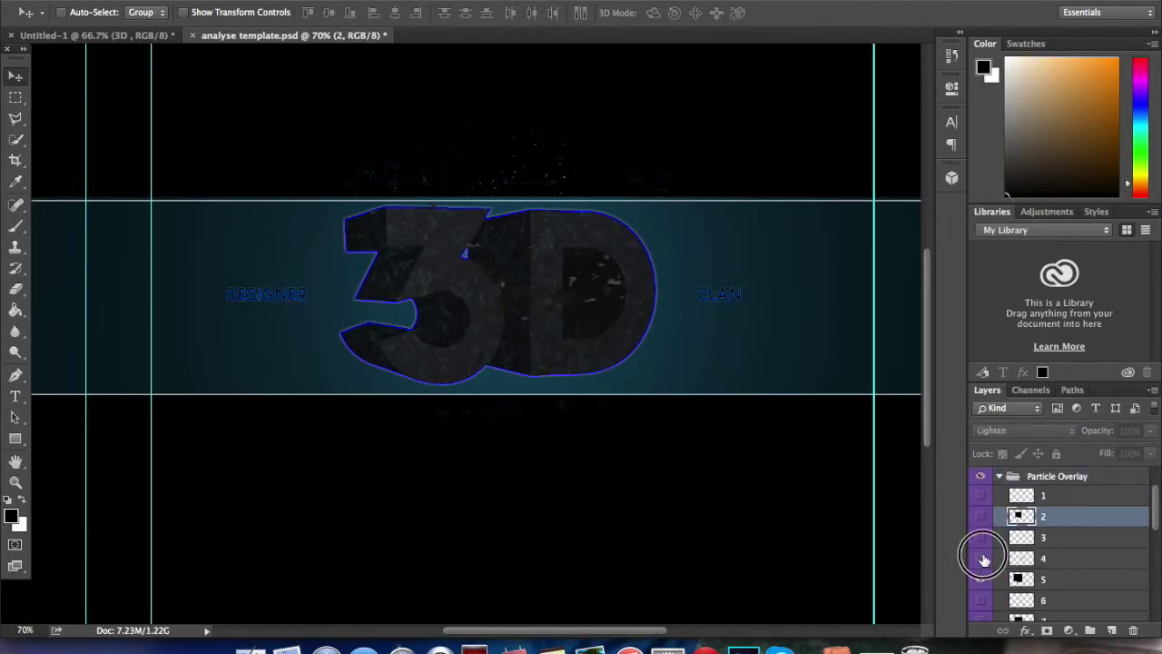
{"action": "left_click", "coordinate": [981, 559]}
{"action": "scroll", "coordinate": [1044, 545], "scroll_direction": "down", "scroll_amount": 2}
{"action": "left_click", "coordinate": [1044, 561]}
{"action": "left_click", "coordinate": [1023, 430]}
{"action": "left_click", "coordinate": [1001, 622]}
{"action": "left_click_drag", "start_coordinate": [1058, 562], "coordinate": [1044, 475]}
Turn on the Sexy CC w/Grid color correction in the CC's (Color Corrections) group.
{"action": "scroll", "coordinate": [983, 578], "scroll_direction": "down", "scroll_amount": 3}
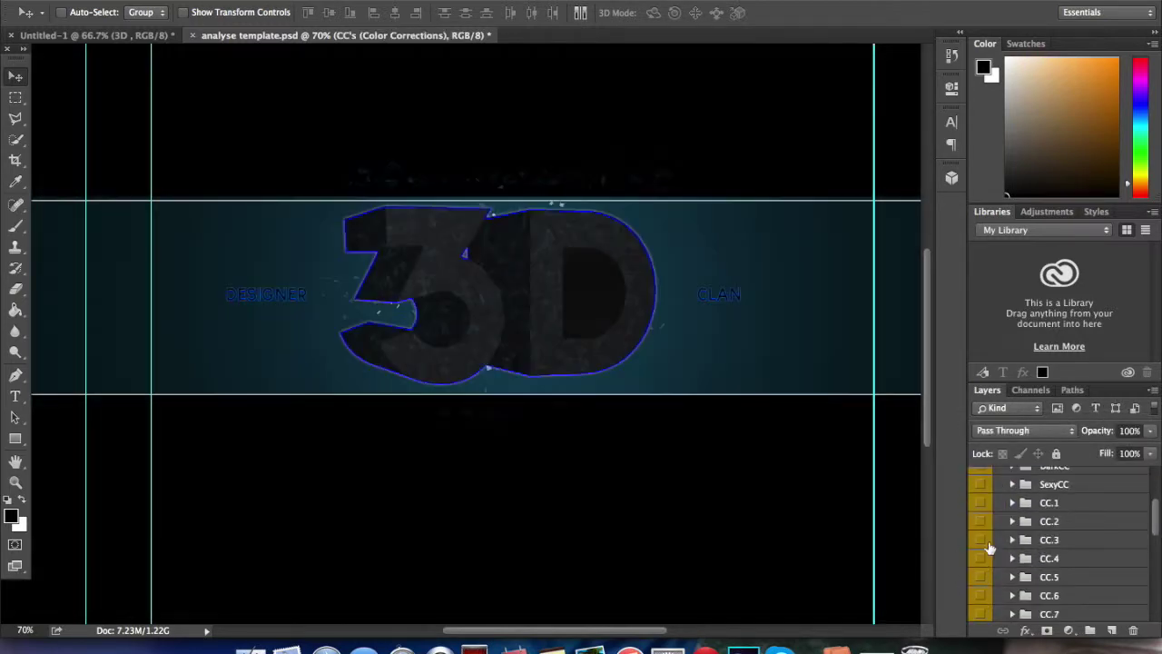
{"action": "scroll", "coordinate": [984, 523], "scroll_direction": "up", "scroll_amount": 3}
{"action": "left_click", "coordinate": [981, 551]}
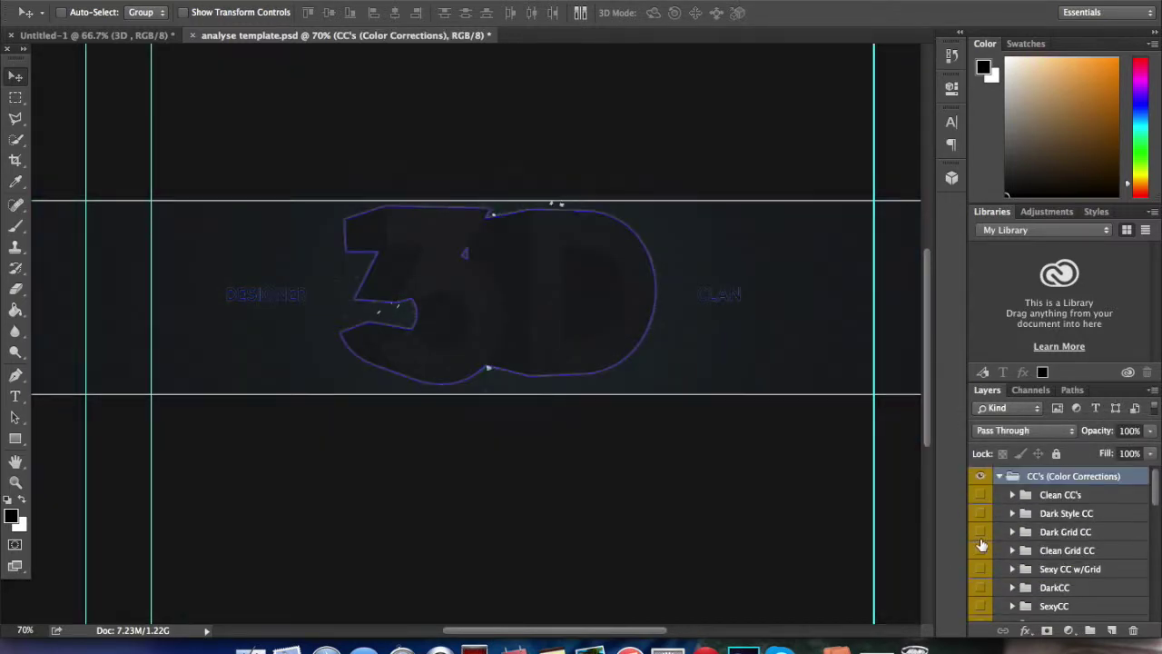
{"action": "left_click", "coordinate": [982, 566]}
{"action": "scroll", "coordinate": [1023, 502], "scroll_direction": "up", "scroll_amount": 3}
{"action": "left_click", "coordinate": [1002, 475]}
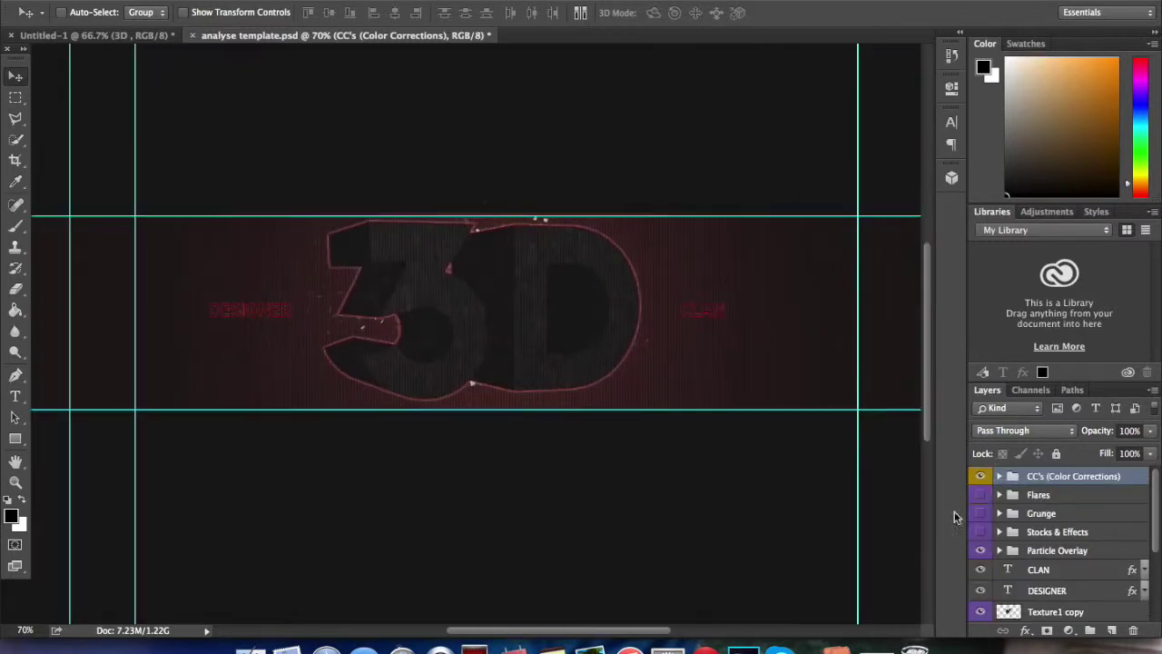
Show layer 10 in the Stocks & Effects group and select it.
{"action": "left_click", "coordinate": [1013, 530]}
{"action": "scroll", "coordinate": [985, 495], "scroll_direction": "down", "scroll_amount": 1}
{"action": "scroll", "coordinate": [986, 494], "scroll_direction": "up", "scroll_amount": 1}
{"action": "scroll", "coordinate": [985, 545], "scroll_direction": "down", "scroll_amount": 5}
{"action": "left_click", "coordinate": [981, 564]}
{"action": "left_click", "coordinate": [1022, 563]}
Try several blend modes on stock layer 10, including Color Dodge and Vivid Light, and set it to Color.
{"action": "left_click", "coordinate": [1025, 430]}
{"action": "left_click", "coordinate": [1019, 555]}
{"action": "left_click", "coordinate": [1022, 430]}
{"action": "left_click", "coordinate": [1018, 421]}
{"action": "left_click", "coordinate": [1021, 431]}
{"action": "left_click", "coordinate": [1016, 422]}
{"action": "left_click", "coordinate": [1021, 430]}
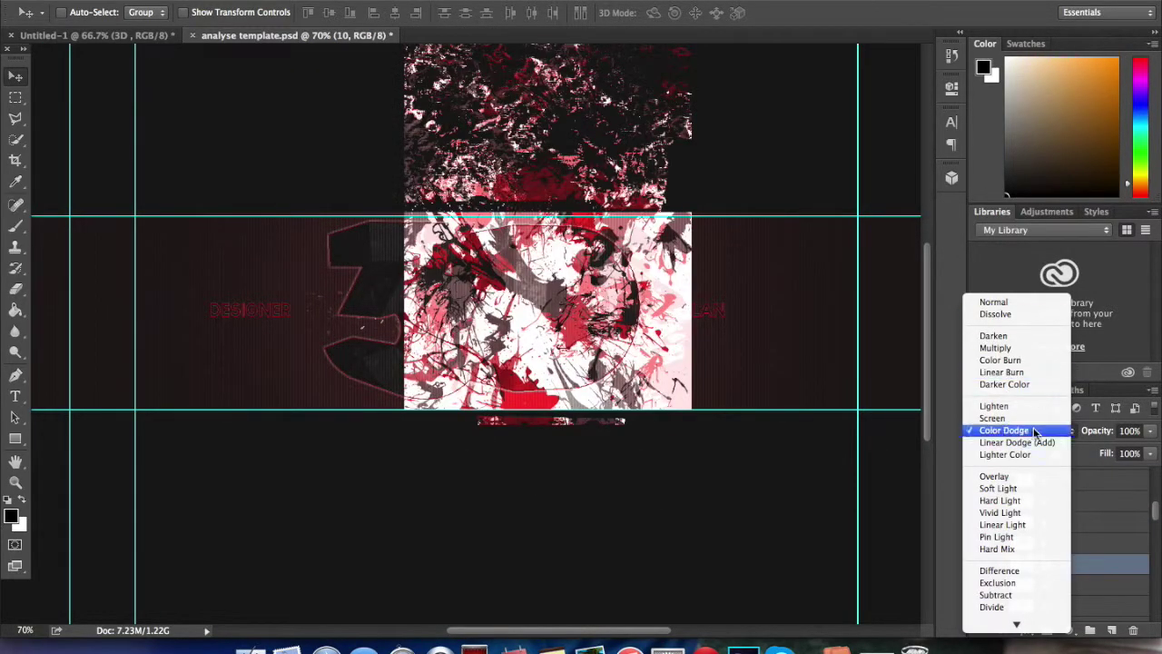
{"action": "left_click", "coordinate": [1018, 419]}
{"action": "left_click", "coordinate": [1017, 409]}
{"action": "left_click", "coordinate": [1016, 405]}
{"action": "left_click", "coordinate": [1022, 430]}
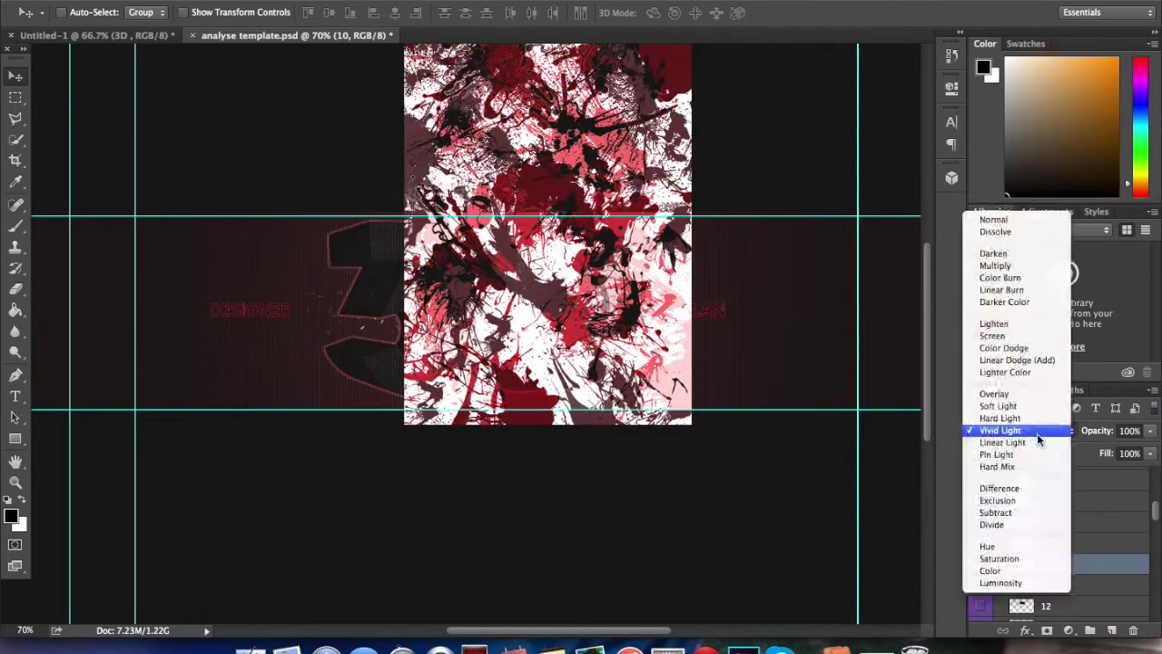
{"action": "left_click", "coordinate": [999, 612]}
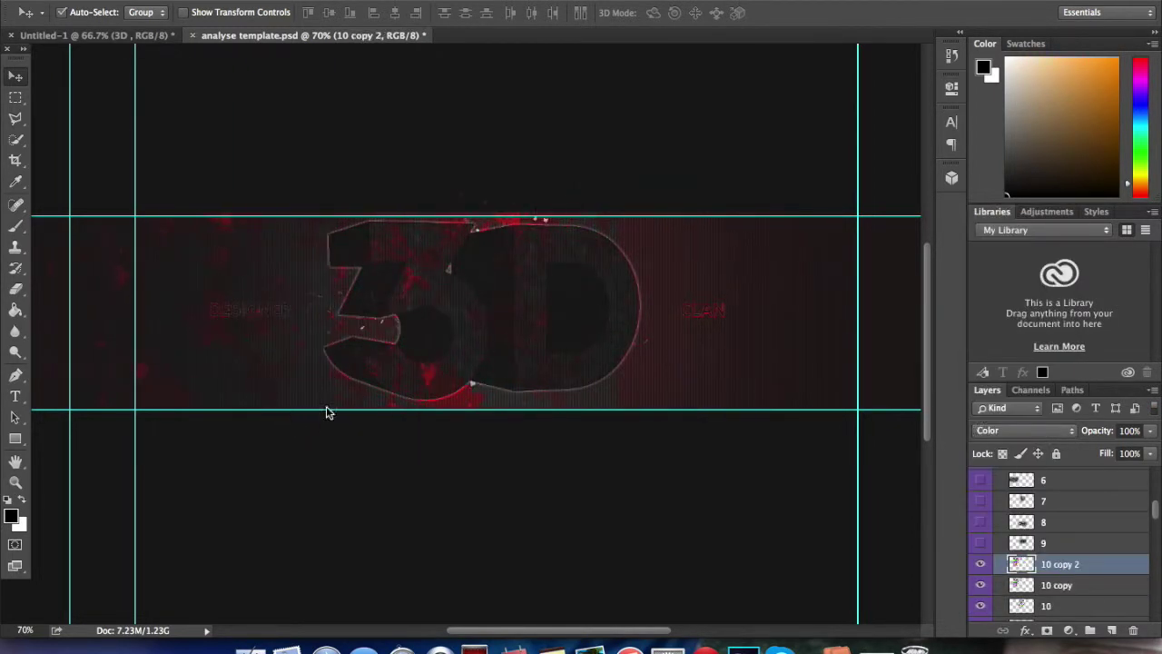
Duplicate the layer 10 splatter toward the banner's right end to cover the area beyond the D.
{"action": "left_click_drag", "start_coordinate": [796, 323], "coordinate": [638, 363]}
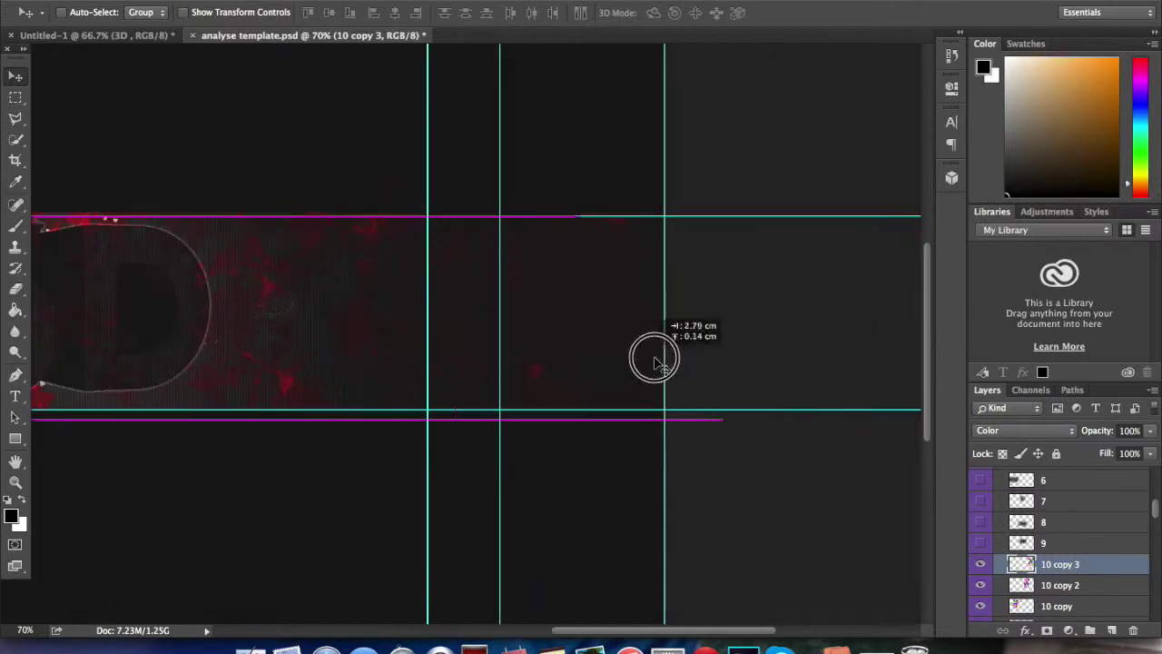
{"action": "scroll", "coordinate": [642, 366], "scroll_direction": "left", "scroll_amount": 5}
{"action": "left_click", "coordinate": [999, 533]}
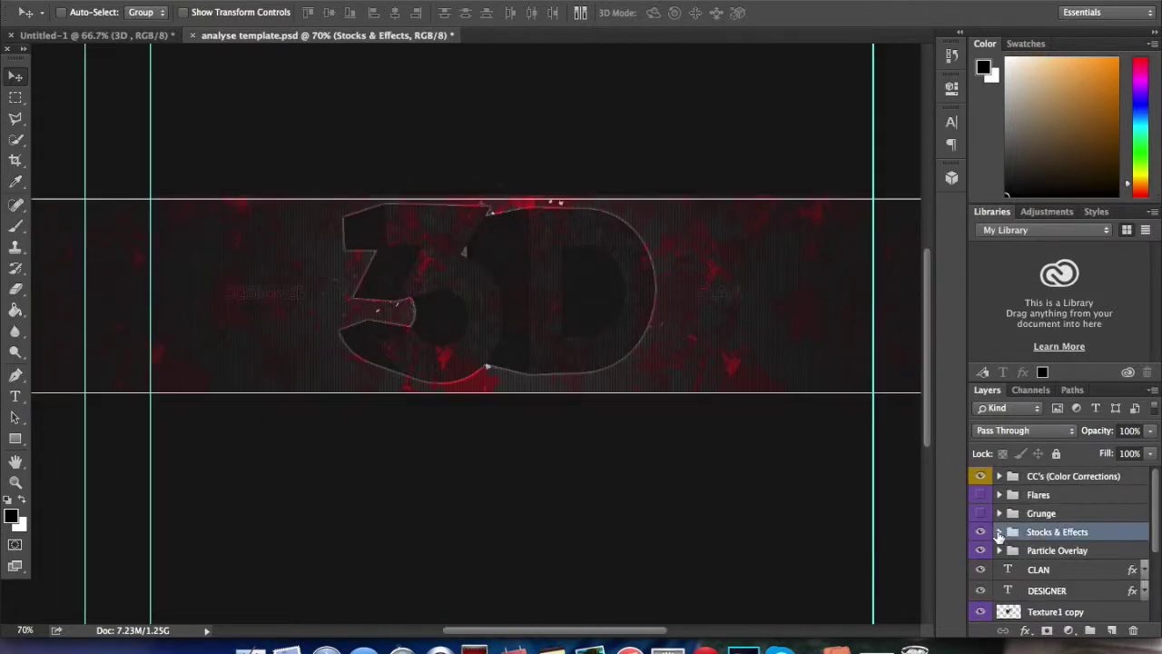
Move the CLAN and DESIGNER text layers above the Stocks & Effects group in the layer order.
{"action": "scroll", "coordinate": [1058, 545], "scroll_direction": "down", "scroll_amount": 3}
{"action": "scroll", "coordinate": [1057, 545], "scroll_direction": "up", "scroll_amount": 2}
{"action": "left_click", "coordinate": [1040, 540]}
{"action": "left_click", "coordinate": [1084, 554], "text": "shift"}
{"action": "left_click_drag", "start_coordinate": [1085, 545], "coordinate": [1080, 509]}
Show the Flares group and line up three copies of the flare along the banner's lower guide.
{"action": "left_click", "coordinate": [998, 494]}
{"action": "left_click", "coordinate": [980, 491]}
{"action": "left_click_drag", "start_coordinate": [605, 409], "coordinate": [636, 415]}
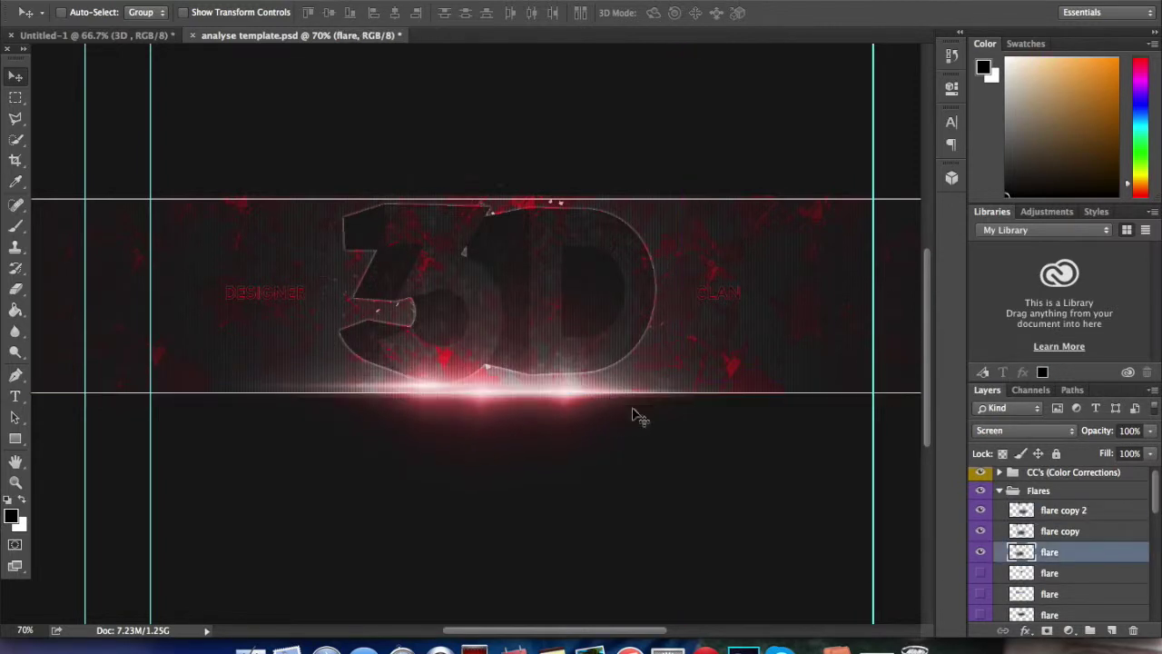
Move the three flare layers together up to the banner's upper guide above the 3D text.
{"action": "left_click", "coordinate": [1062, 509]}
{"action": "left_click", "coordinate": [1050, 552], "text": "shift"}
{"action": "left_click_drag", "start_coordinate": [552, 436], "coordinate": [552, 237]}
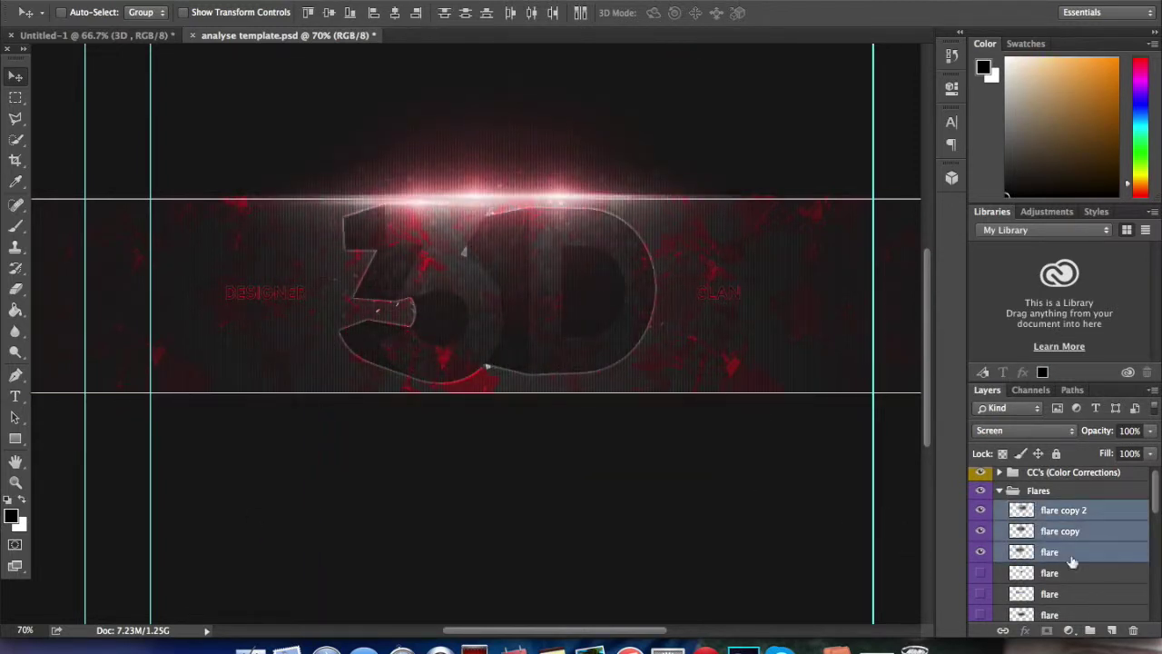
Add a smaller flare on the banner's lower guide beneath the 3D text.
{"action": "left_click_drag", "start_coordinate": [518, 162], "coordinate": [527, 332]}
{"action": "left_click", "coordinate": [999, 487]}
{"action": "scroll", "coordinate": [1035, 527], "scroll_direction": "down", "scroll_amount": 3}
{"action": "left_click", "coordinate": [1041, 529]}
{"action": "scroll", "coordinate": [1042, 534], "scroll_direction": "down", "scroll_amount": 3}
{"action": "key", "text": "super+t"}
{"action": "left_click_drag", "start_coordinate": [556, 227], "coordinate": [464, 332]}
{"action": "key", "text": "Return"}
Duplicate stock layer 10 again and place the copy over the banner's far left end.
{"action": "left_click", "coordinate": [999, 514]}
{"action": "left_click", "coordinate": [1035, 573]}
{"action": "scroll", "coordinate": [1040, 512], "scroll_direction": "down", "scroll_amount": 3}
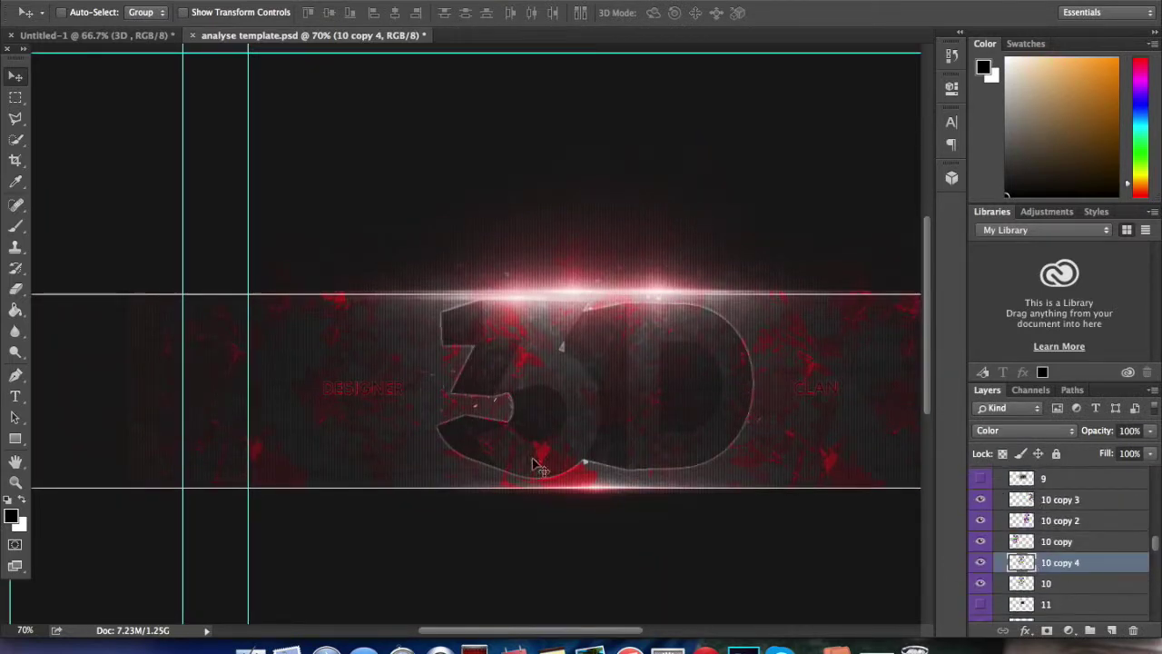
{"action": "left_click_drag", "start_coordinate": [23, 494], "coordinate": [203, 454]}
{"action": "left_click_drag", "start_coordinate": [479, 397], "coordinate": [480, 397]}
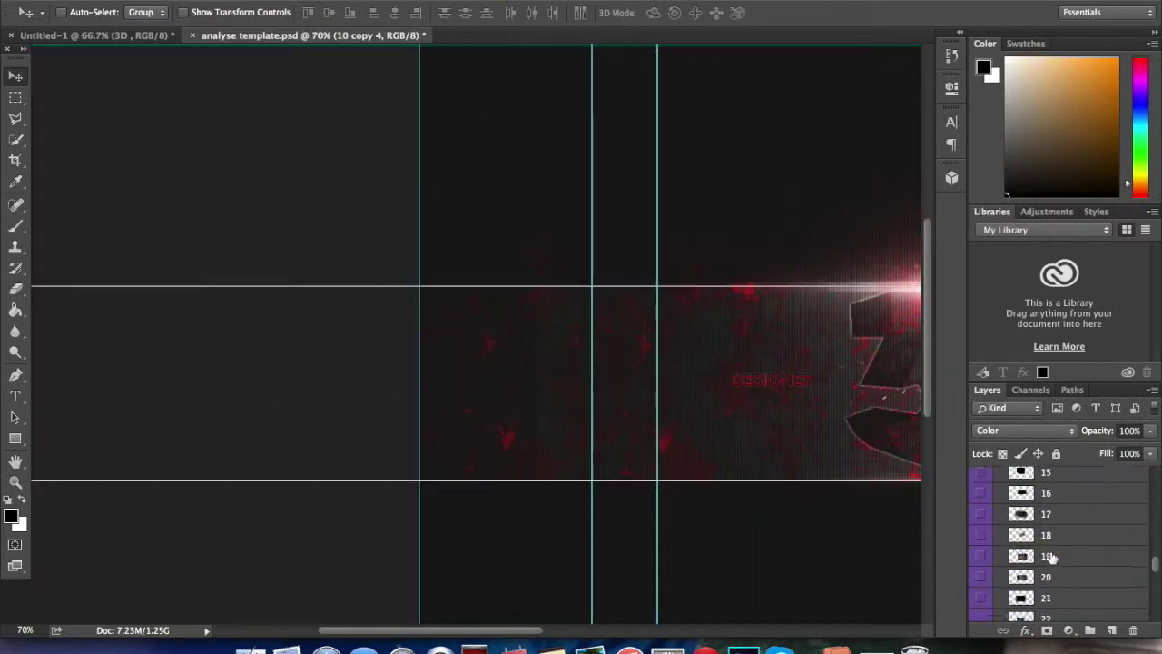
Free-transform the visible Texture smart object in the Textures group so it extends farther across the banner.
{"action": "scroll", "coordinate": [1054, 545], "scroll_direction": "down", "scroll_amount": 5}
{"action": "left_click", "coordinate": [1055, 489]}
{"action": "left_click_drag", "start_coordinate": [725, 439], "coordinate": [752, 445]}
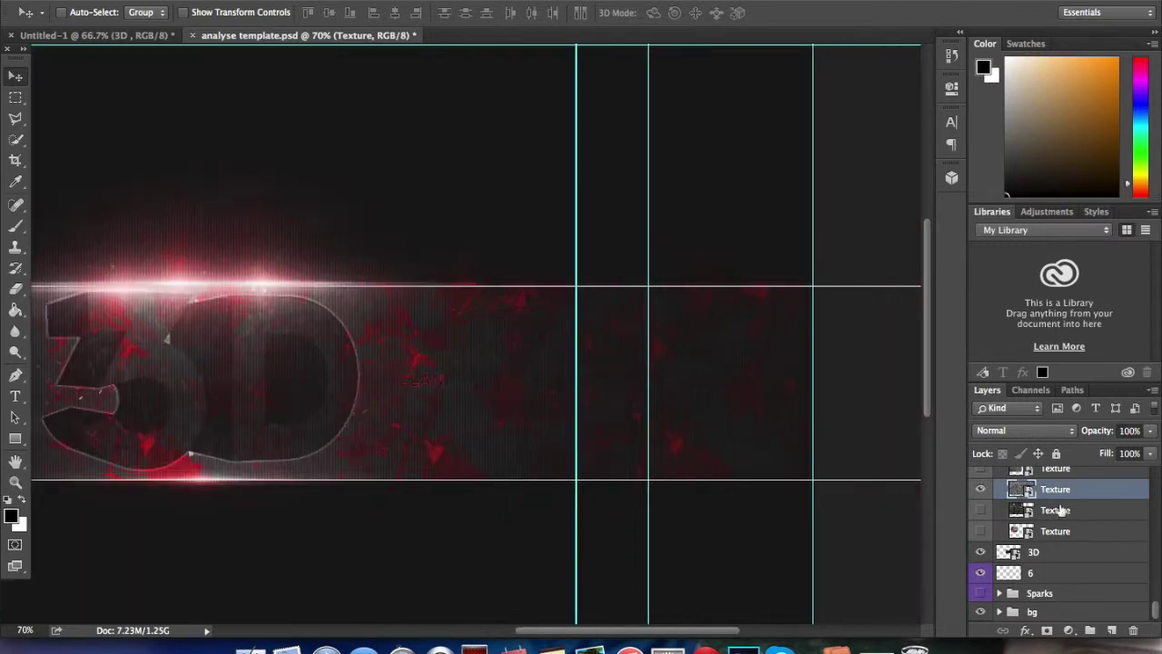
{"action": "key", "text": "ctrl+t"}
{"action": "left_click_drag", "start_coordinate": [820, 366], "coordinate": [776, 266]}
{"action": "key", "text": "Return"}
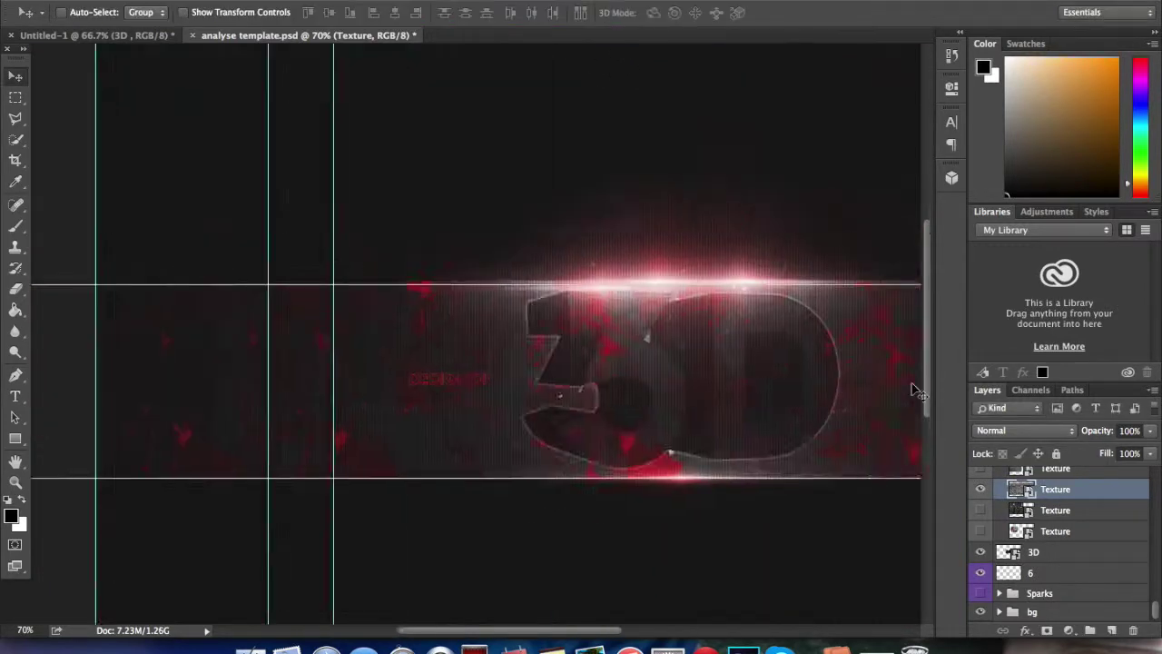
Position a Texture layer over the 3D text and lower its opacity to 8% in Lighten mode.
{"action": "left_click_drag", "start_coordinate": [681, 493], "coordinate": [702, 500]}
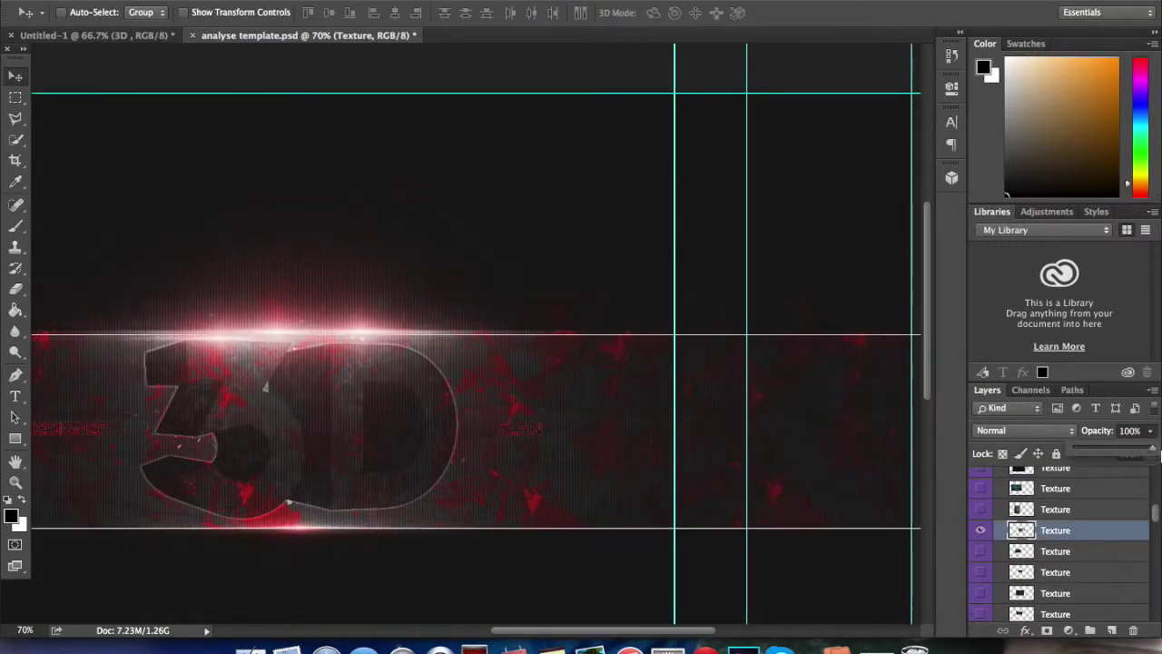
{"action": "left_click_drag", "start_coordinate": [1153, 452], "coordinate": [1101, 445]}
{"action": "scroll", "coordinate": [1058, 545], "scroll_direction": "up", "scroll_amount": 3}
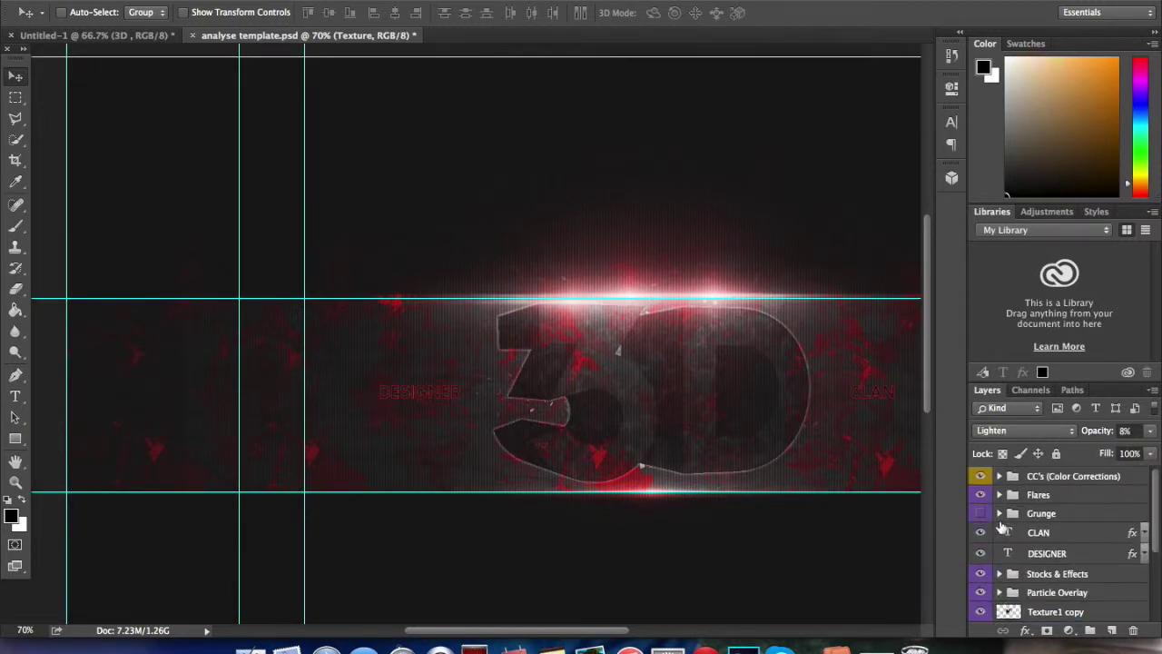
Shift the visible 39% opacity Texture layer in the Textures group sideways across the banner.
{"action": "left_click", "coordinate": [1008, 572]}
{"action": "scroll", "coordinate": [1059, 545], "scroll_direction": "down", "scroll_amount": 5}
{"action": "left_click", "coordinate": [1055, 540]}
{"action": "left_click_drag", "start_coordinate": [549, 469], "coordinate": [583, 468]}
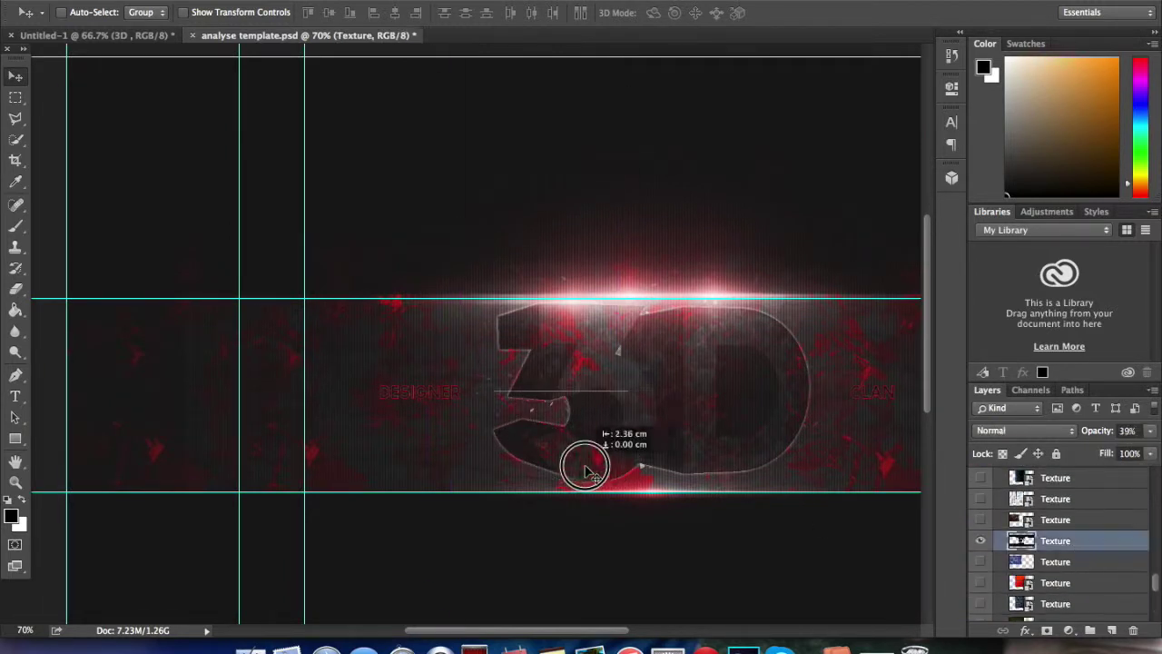
{"action": "scroll", "coordinate": [1063, 545], "scroll_direction": "down", "scroll_amount": 3}
{"action": "left_click_drag", "start_coordinate": [394, 441], "coordinate": [303, 437]}
{"action": "left_click", "coordinate": [989, 565]}
{"action": "scroll", "coordinate": [1108, 557], "scroll_direction": "up", "scroll_amount": 3}
{"action": "scroll", "coordinate": [477, 345], "scroll_direction": "up", "scroll_amount": 3}
{"action": "left_click", "coordinate": [1057, 472]}
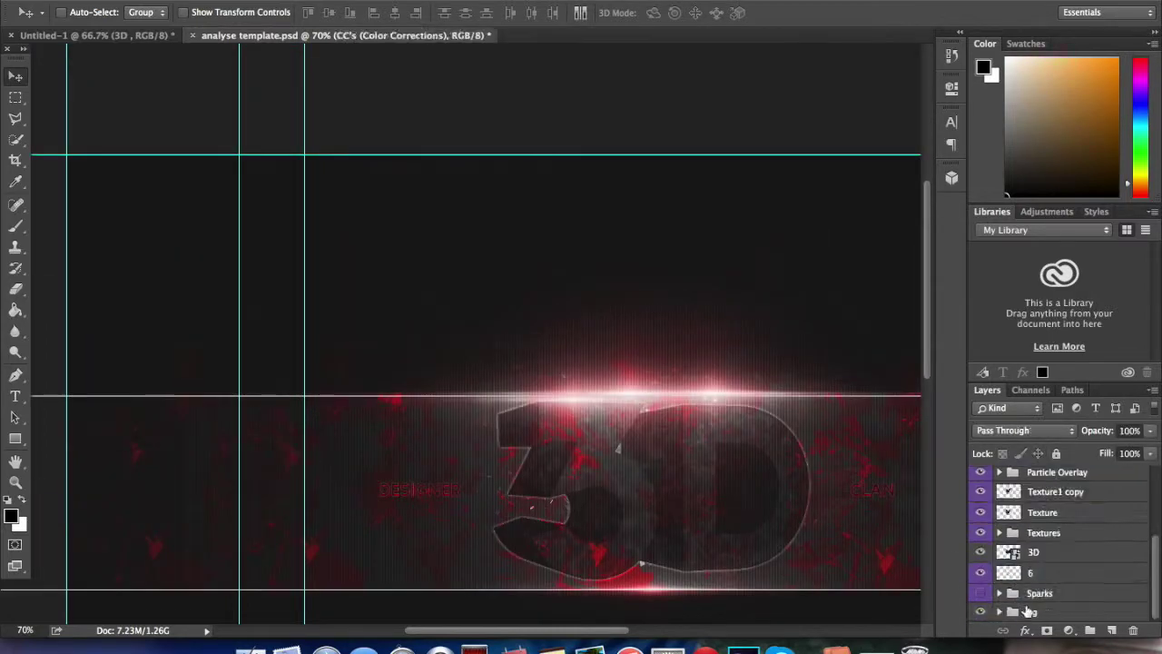
{"action": "left_click", "coordinate": [1030, 572], "text": "shift"}
{"action": "left_click_drag", "start_coordinate": [512, 523], "coordinate": [414, 523]}
{"action": "scroll", "coordinate": [545, 523], "scroll_direction": "down", "scroll_amount": 5}
{"action": "scroll", "coordinate": [726, 490], "scroll_direction": "up", "scroll_amount": 3}
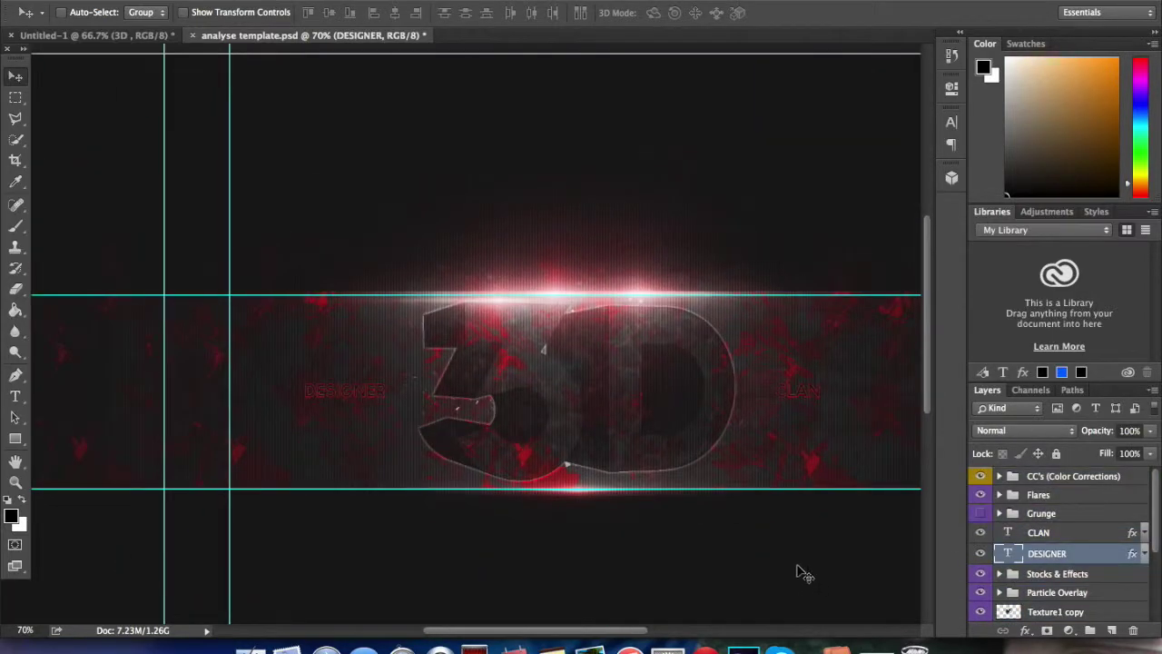
{"action": "scroll", "coordinate": [726, 572], "scroll_direction": "right", "scroll_amount": 3}
{"action": "scroll", "coordinate": [675, 570], "scroll_direction": "left", "scroll_amount": 3}
Draw a black rectangle about 294 × 937 px over the banner's left end, above the Flares group.
{"action": "key", "text": "u"}
{"action": "left_click", "coordinate": [1038, 494]}
{"action": "mouse_move", "coordinate": [148, 85]}
{"action": "left_mouse_down"}
{"action": "mouse_move", "coordinate": [114, 390]}
{"action": "mouse_move", "coordinate": [7, 604]}
{"action": "left_mouse_up"}
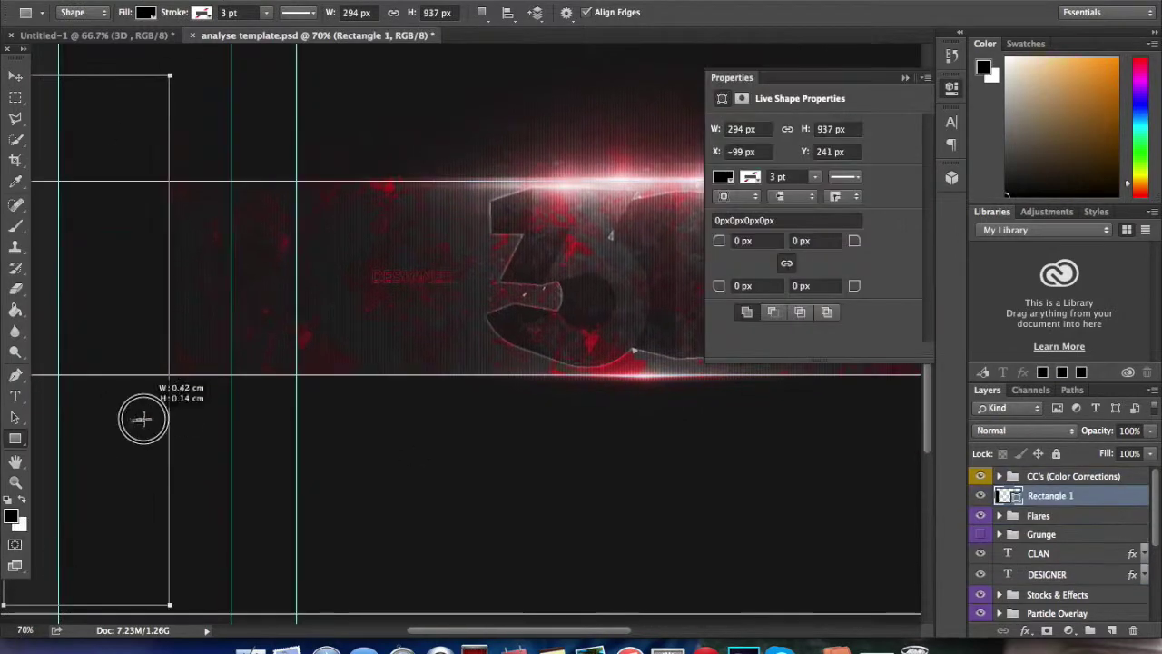
Align the black rectangle with the left safe-area guide and place a copy over the banner's right end.
{"action": "left_click", "coordinate": [15, 77]}
{"action": "left_click_drag", "start_coordinate": [143, 363], "coordinate": [182, 372]}
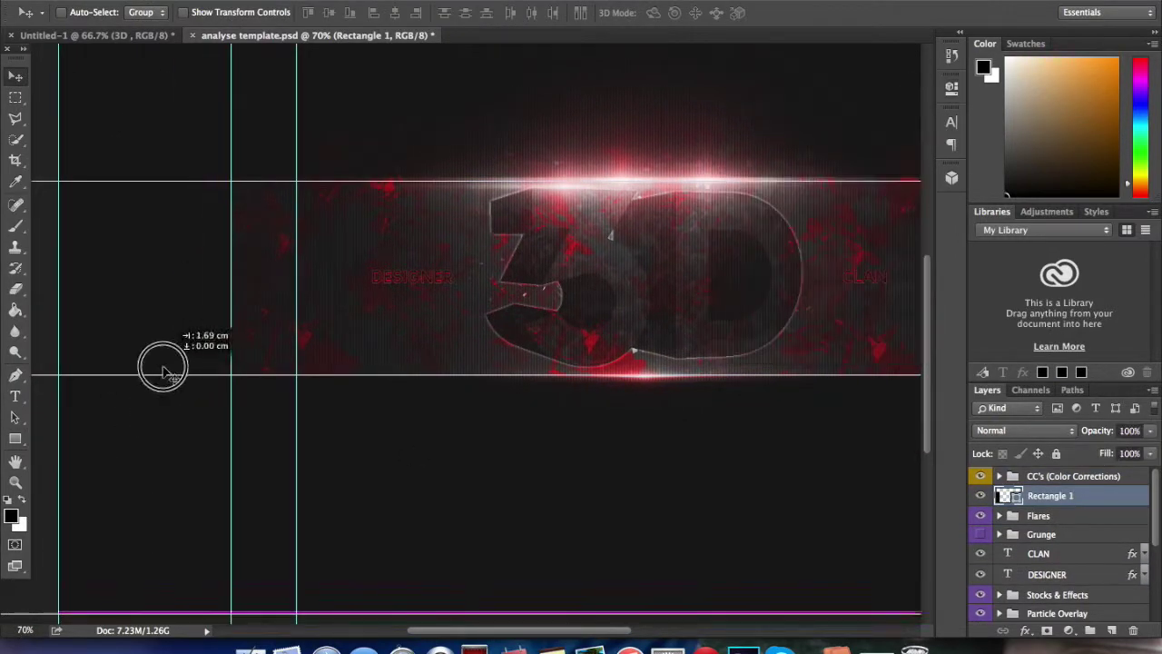
{"action": "left_click_drag", "start_coordinate": [644, 435], "coordinate": [402, 294]}
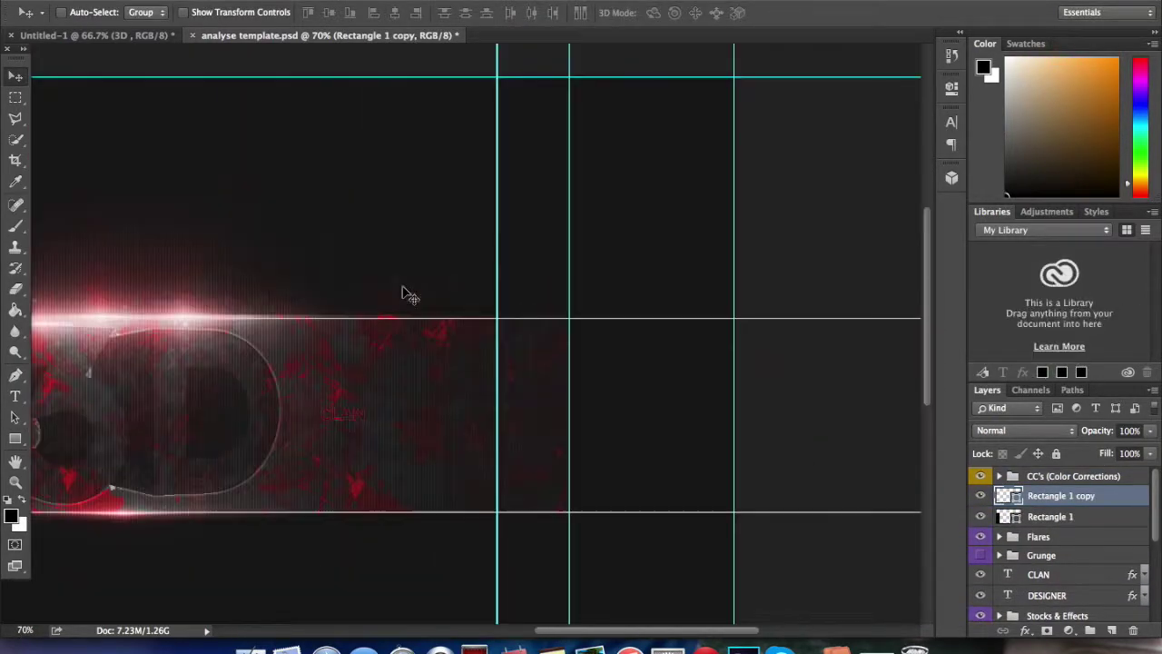